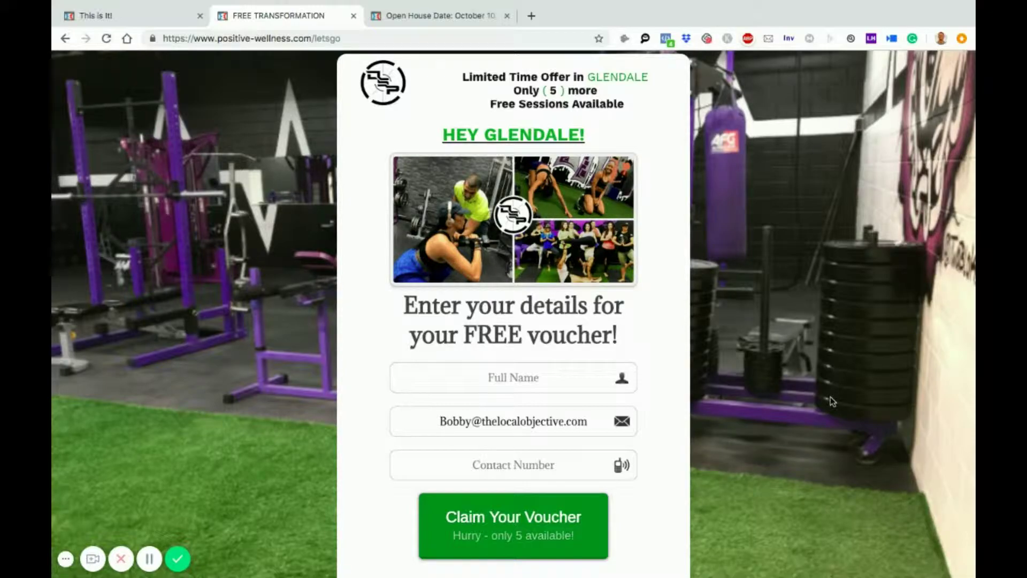
Open the developer tools on the FREE TRANSFORMATION page and review its mobile layout down to the voucher form.
{"action": "right_click", "coordinate": [791, 378]}
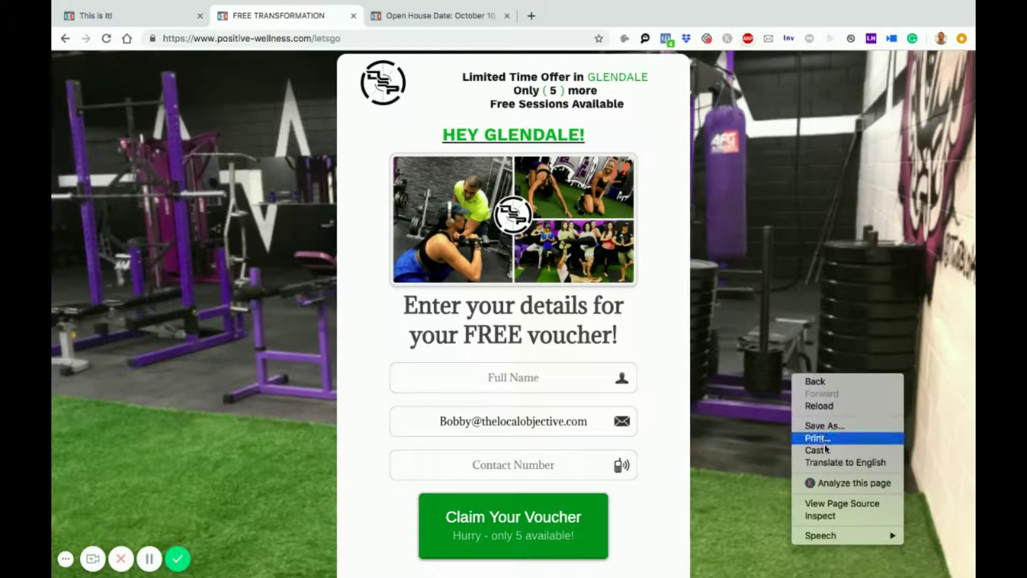
{"action": "left_click", "coordinate": [824, 516]}
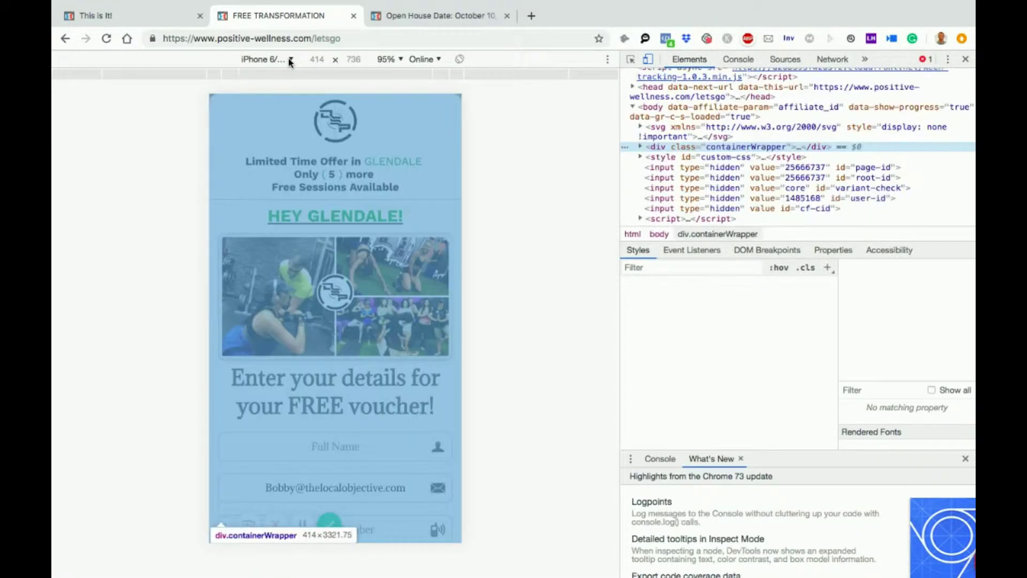
{"action": "scroll", "coordinate": [418, 390], "scroll_direction": "down", "scroll_amount": 2}
{"action": "scroll", "coordinate": [417, 389], "scroll_direction": "down", "scroll_amount": 5}
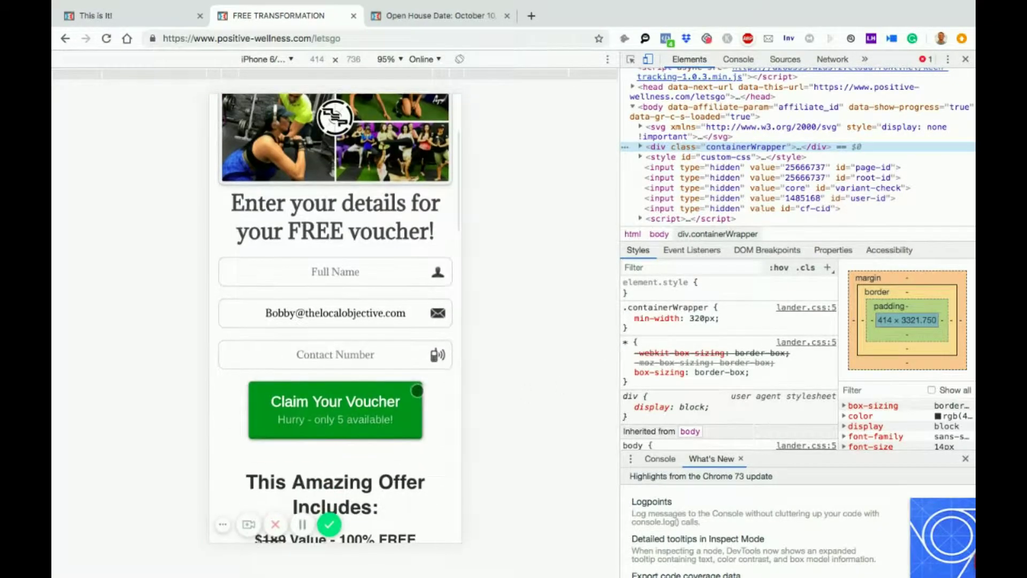
{"action": "scroll", "coordinate": [417, 389], "scroll_direction": "up", "scroll_amount": 5}
{"action": "scroll", "coordinate": [417, 391], "scroll_direction": "down", "scroll_amount": 1}
{"action": "scroll", "coordinate": [417, 390], "scroll_direction": "up", "scroll_amount": 1}
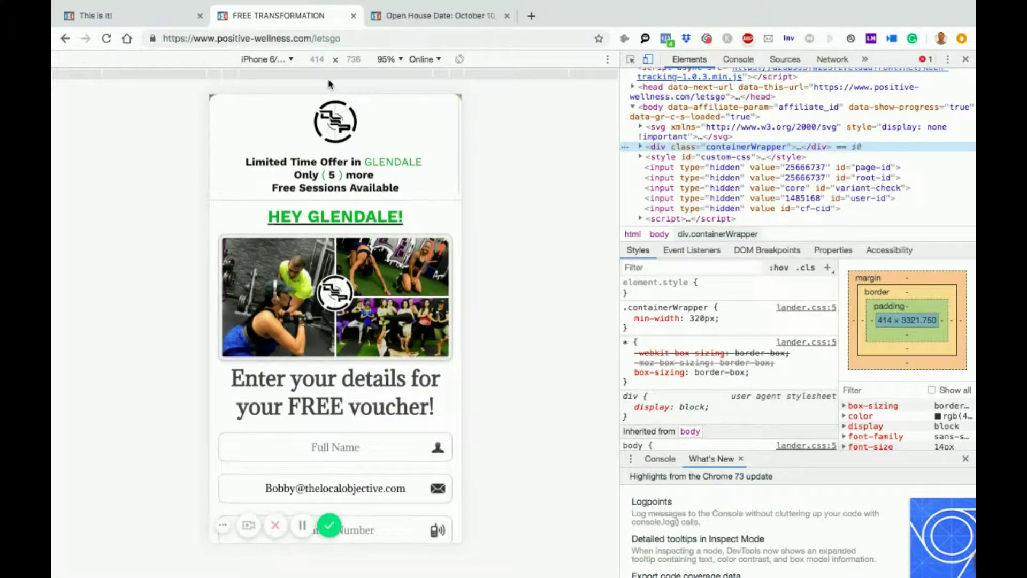
Set the emulated device to iPhone X and close the developer tools.
{"action": "left_click", "coordinate": [289, 59]}
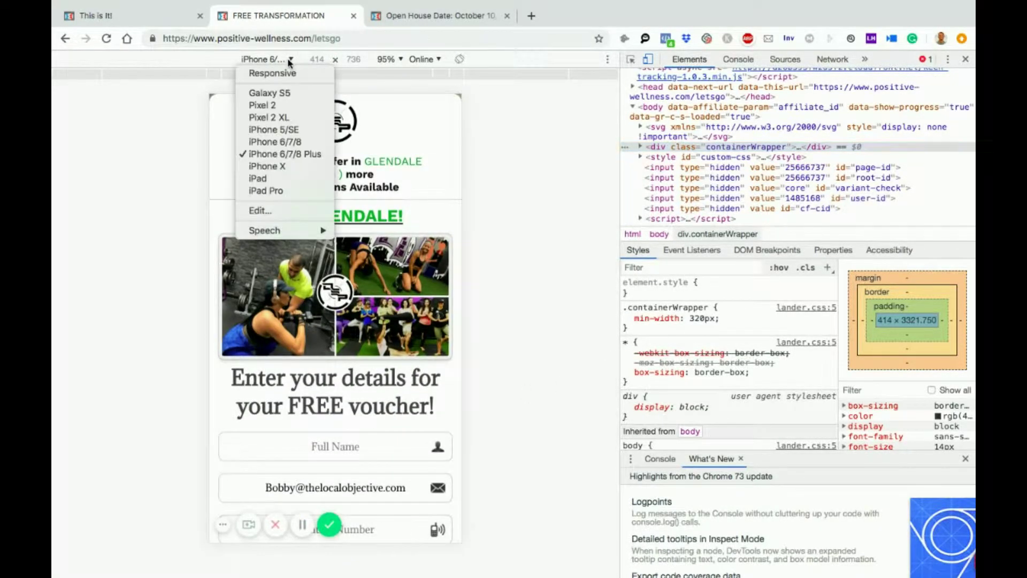
{"action": "left_click", "coordinate": [294, 166]}
{"action": "key", "text": "super+alt+i"}
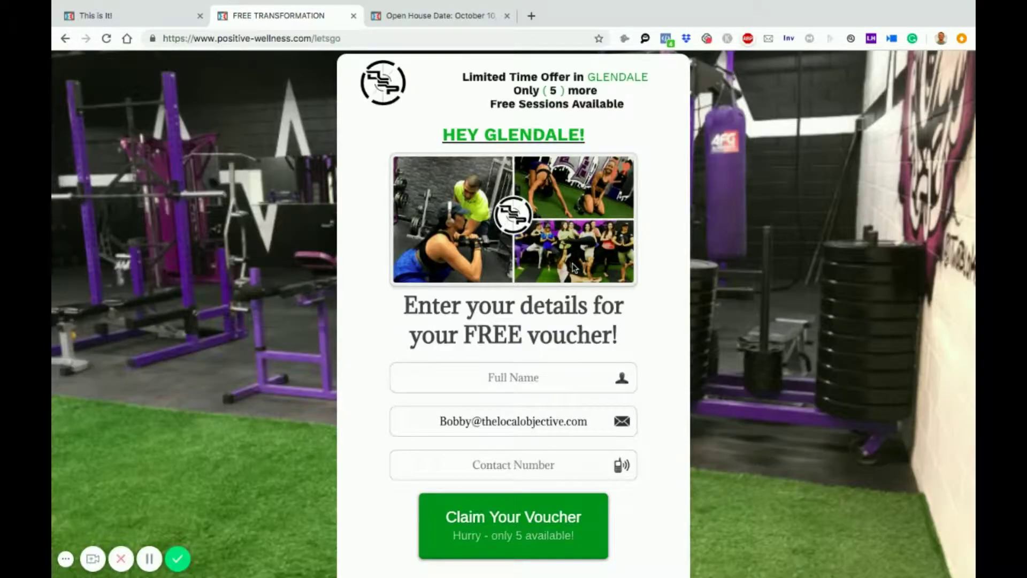
Examine the desktop layout of the voucher form and the list of what the offer includes.
{"action": "scroll", "coordinate": [574, 268], "scroll_direction": "down", "scroll_amount": 5}
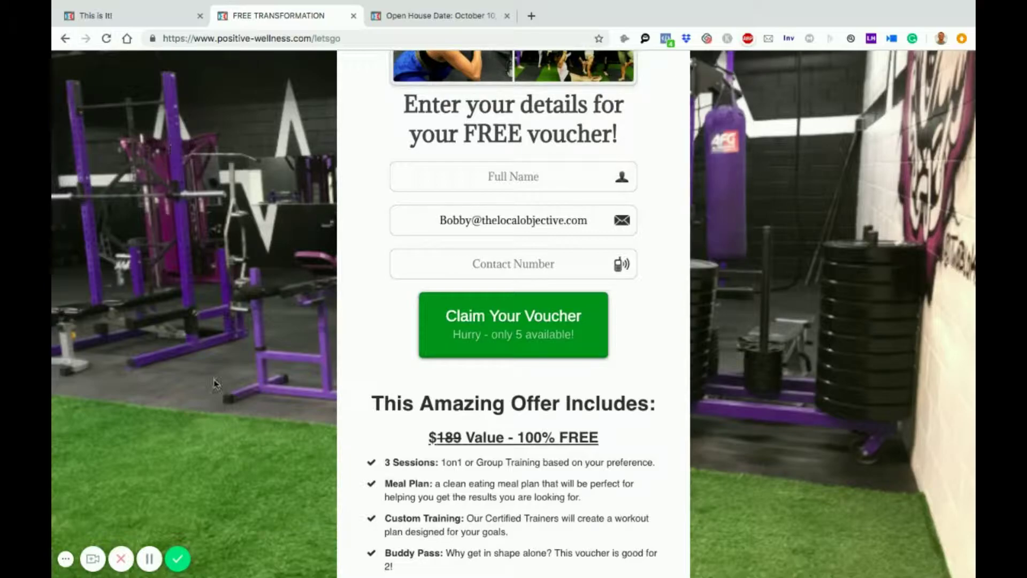
{"action": "scroll", "coordinate": [240, 187], "scroll_direction": "up", "scroll_amount": 5}
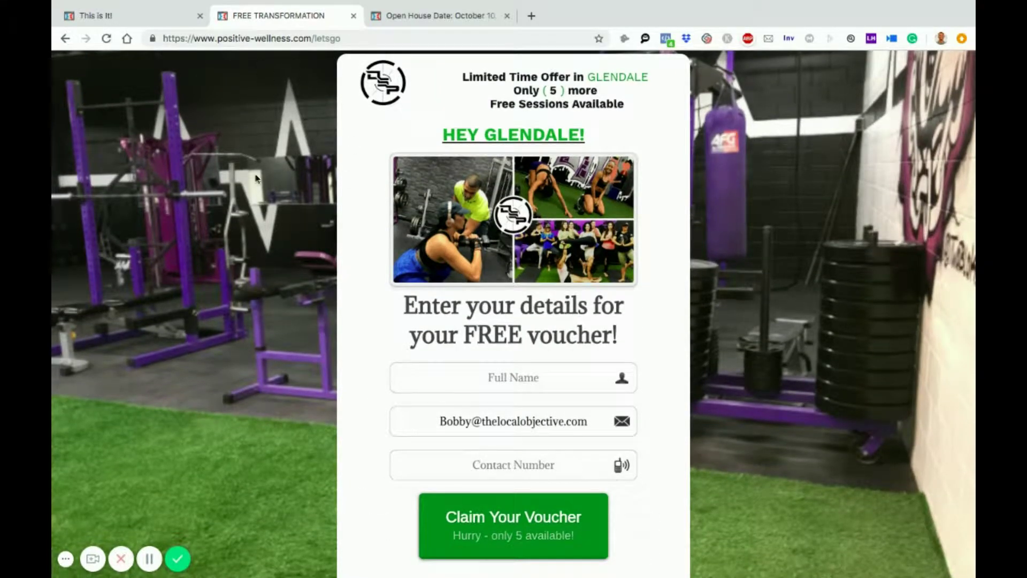
{"action": "scroll", "coordinate": [274, 428], "scroll_direction": "down", "scroll_amount": 7}
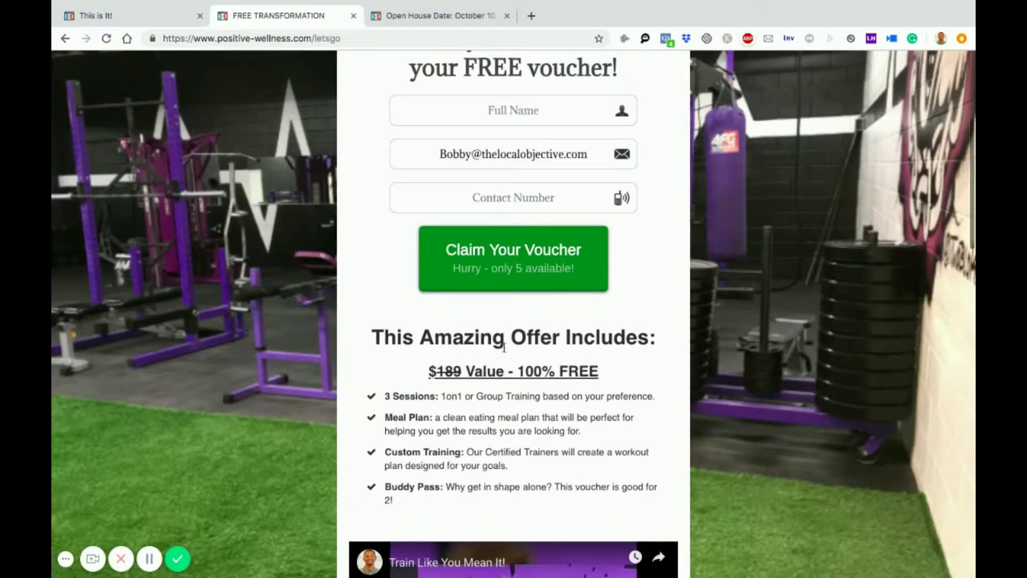
{"action": "left_click", "coordinate": [550, 235]}
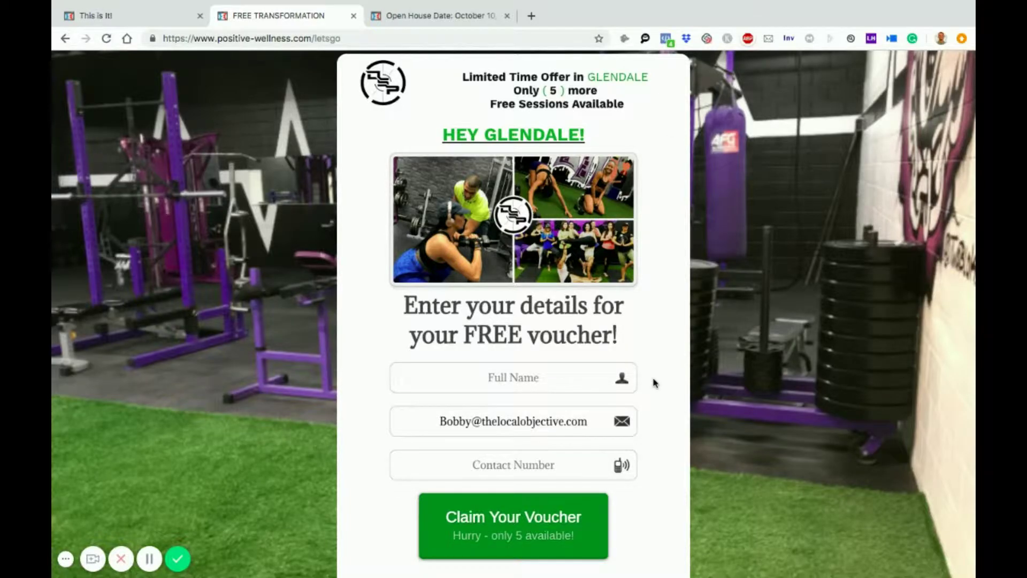
{"action": "scroll", "coordinate": [653, 381], "scroll_direction": "down", "scroll_amount": 5}
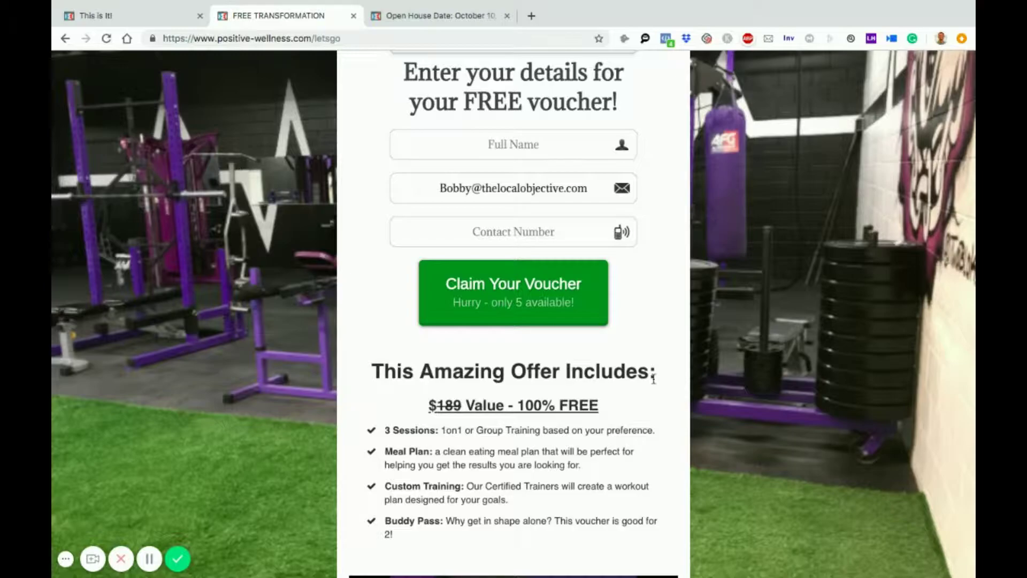
{"action": "scroll", "coordinate": [653, 378], "scroll_direction": "up", "scroll_amount": 5}
Look through the landing page from the voucher form past the video and member reviews to the preference survey.
{"action": "scroll", "coordinate": [653, 381], "scroll_direction": "down", "scroll_amount": 3}
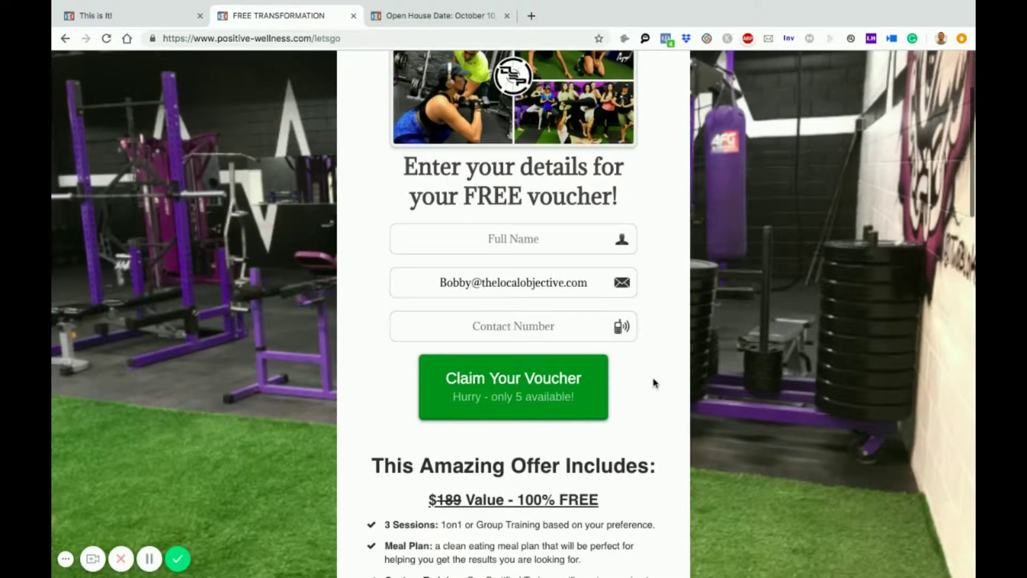
{"action": "scroll", "coordinate": [654, 382], "scroll_direction": "down", "scroll_amount": 3}
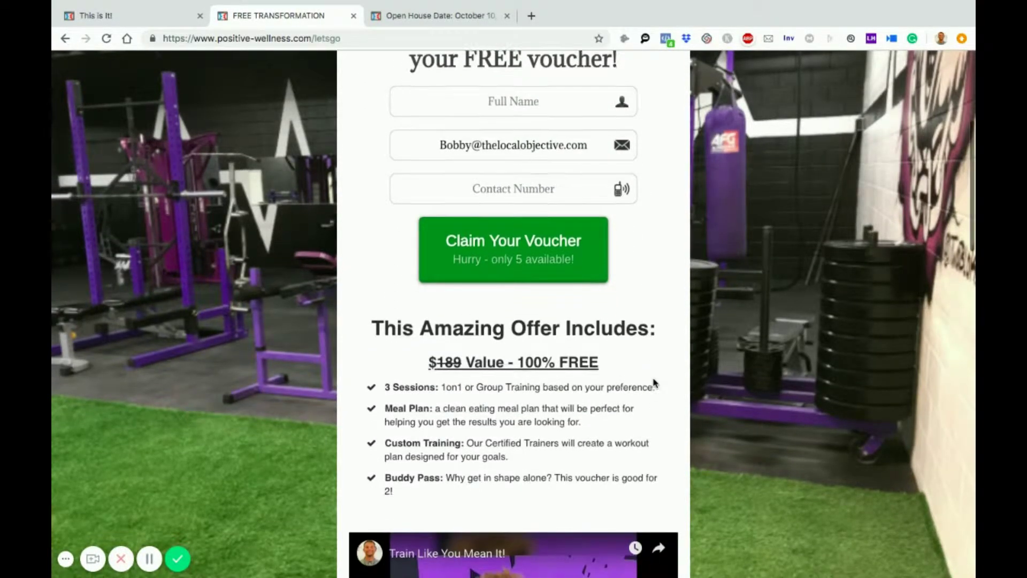
{"action": "scroll", "coordinate": [653, 382], "scroll_direction": "down", "scroll_amount": 4}
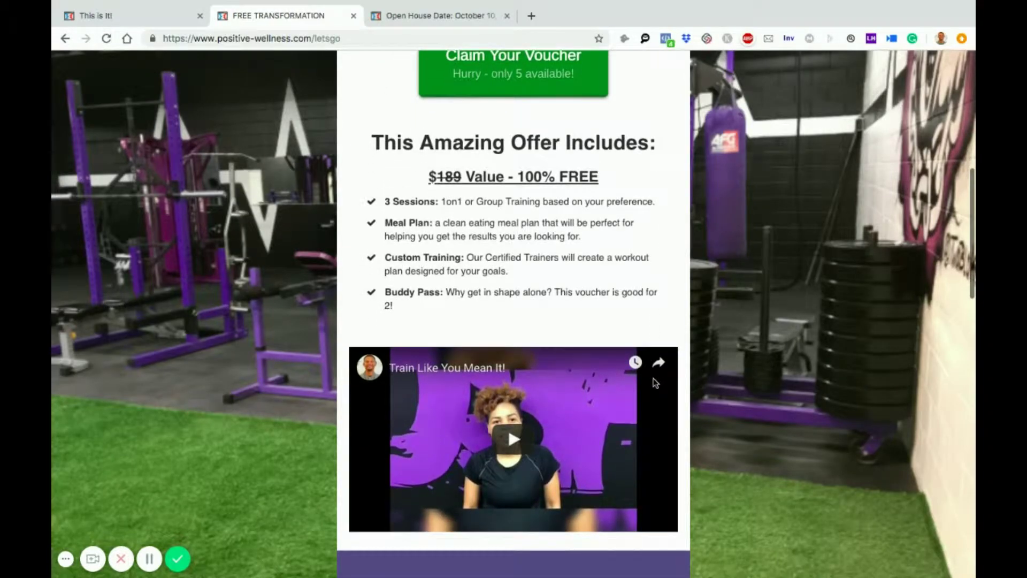
{"action": "scroll", "coordinate": [655, 382], "scroll_direction": "down", "scroll_amount": 6}
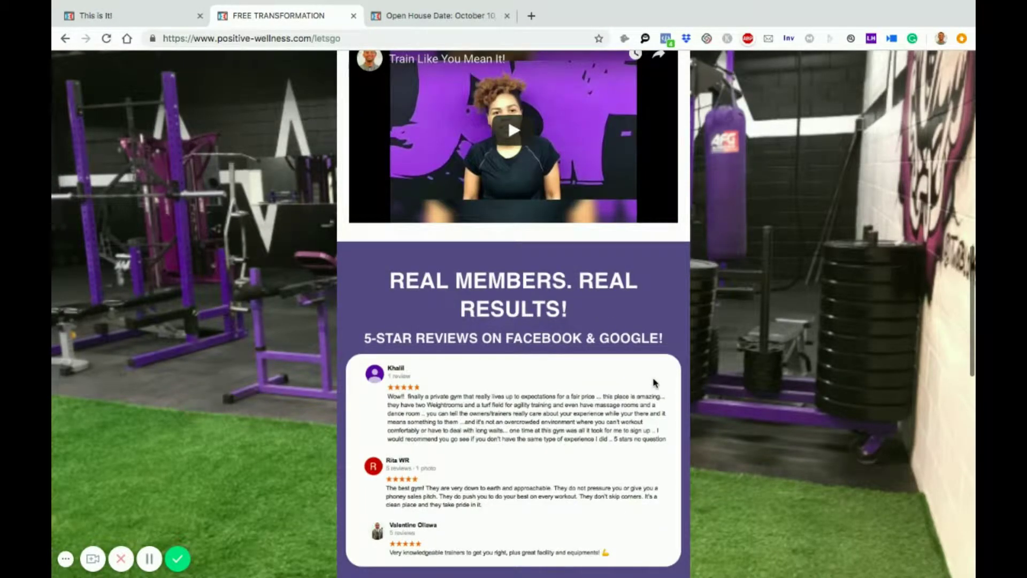
{"action": "scroll", "coordinate": [655, 382], "scroll_direction": "down", "scroll_amount": 4}
{"action": "scroll", "coordinate": [656, 382], "scroll_direction": "down", "scroll_amount": 1}
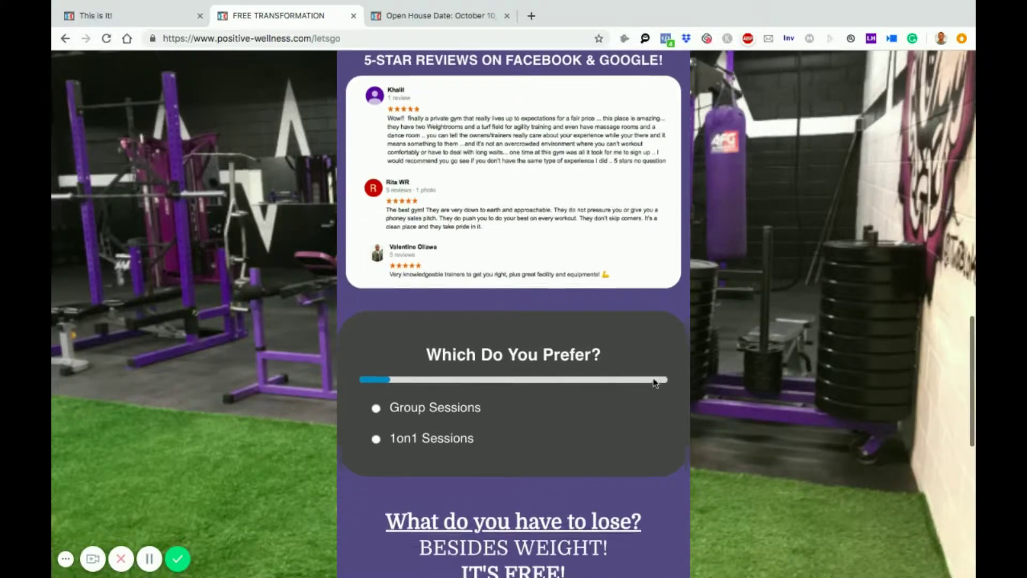
{"action": "scroll", "coordinate": [655, 382], "scroll_direction": "down", "scroll_amount": 1}
{"action": "scroll", "coordinate": [653, 384], "scroll_direction": "up", "scroll_amount": 2}
{"action": "scroll", "coordinate": [615, 366], "scroll_direction": "down", "scroll_amount": 3}
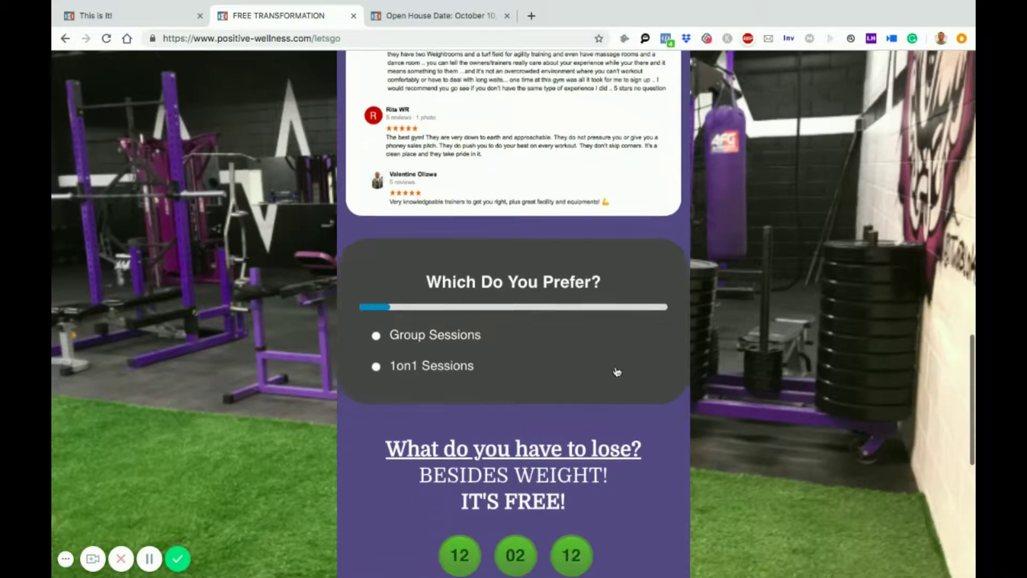
Answer the session preference survey with Group Sessions and review the countdown, voucher button and map below it.
{"action": "left_click", "coordinate": [385, 337]}
{"action": "scroll", "coordinate": [496, 370], "scroll_direction": "down", "scroll_amount": 4}
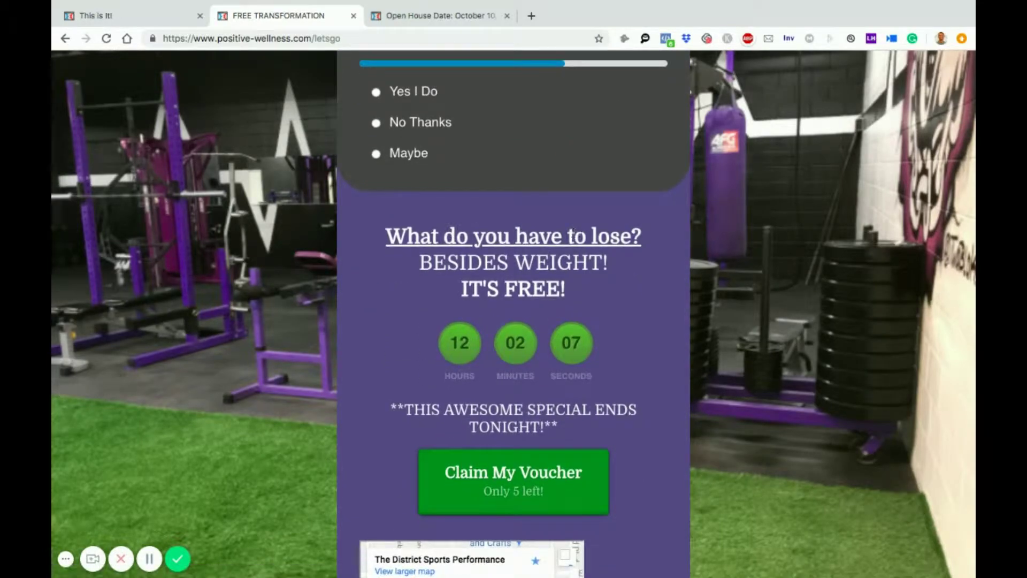
{"action": "scroll", "coordinate": [517, 270], "scroll_direction": "down", "scroll_amount": 2}
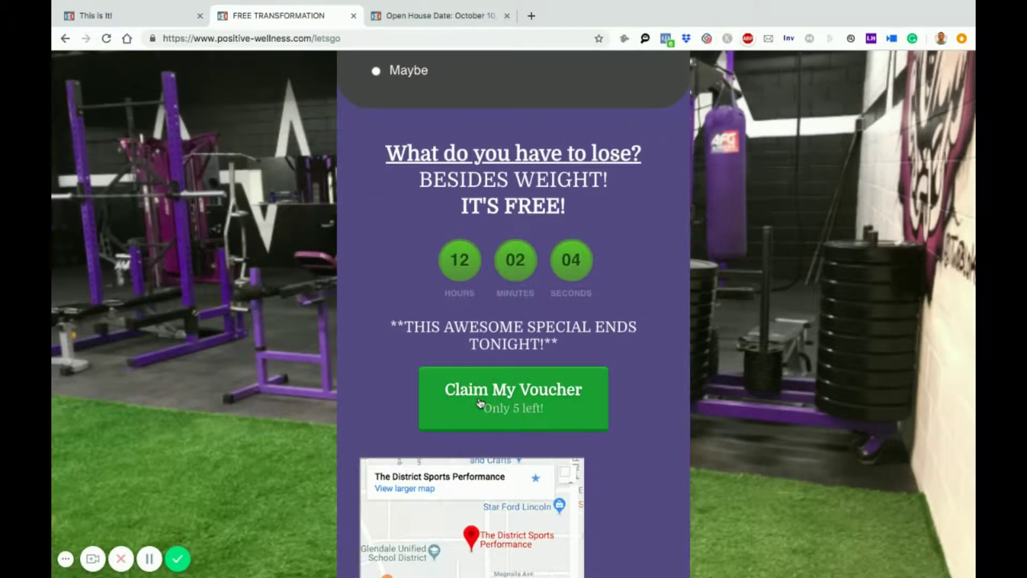
{"action": "scroll", "coordinate": [480, 403], "scroll_direction": "down", "scroll_amount": 2}
{"action": "scroll", "coordinate": [482, 407], "scroll_direction": "up", "scroll_amount": 15}
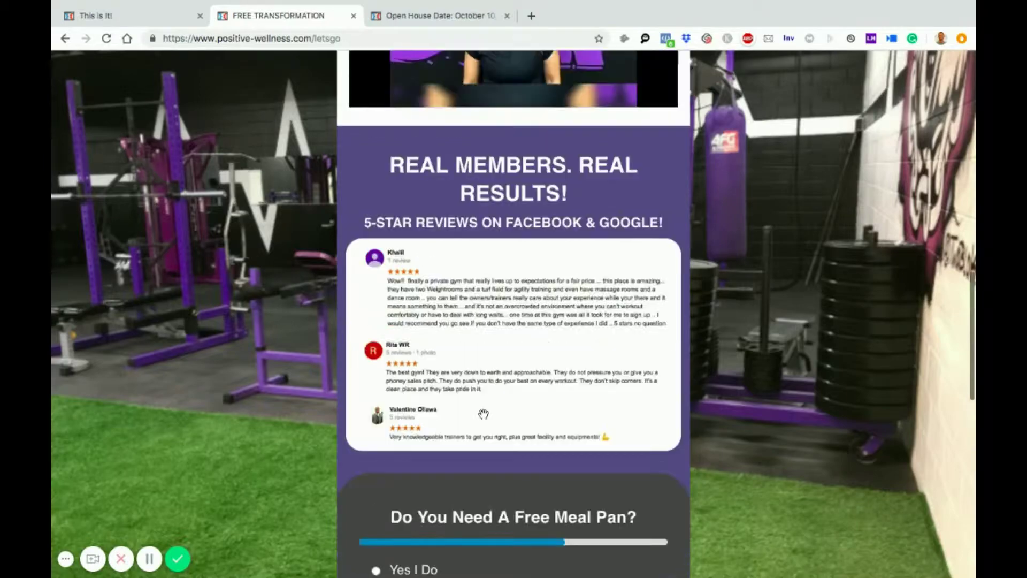
{"action": "scroll", "coordinate": [483, 412], "scroll_direction": "up", "scroll_amount": 10}
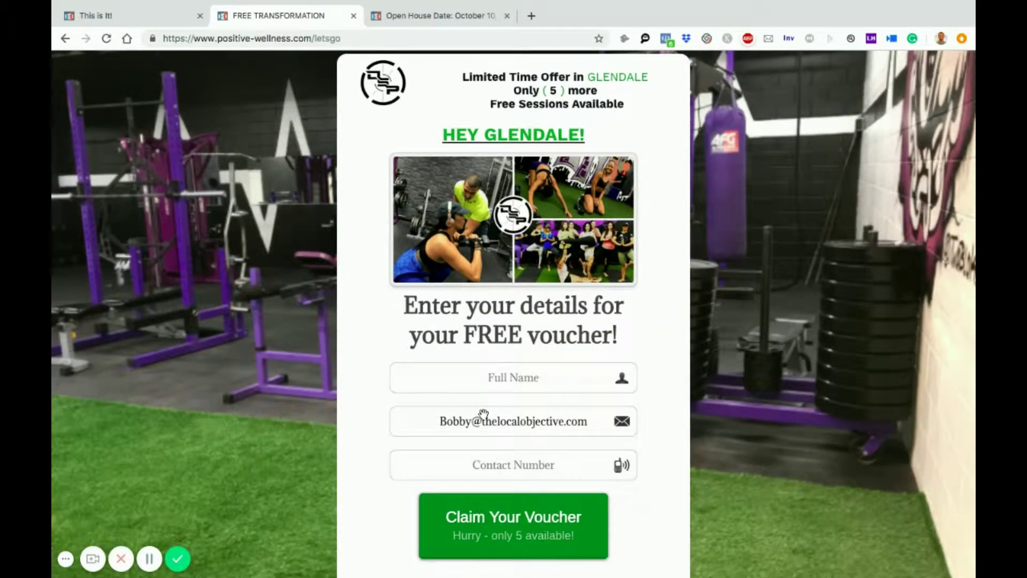
Switch to the This Is It! page and examine its headline, feature boxes, modules section and customer testimonial.
{"action": "left_click", "coordinate": [157, 16]}
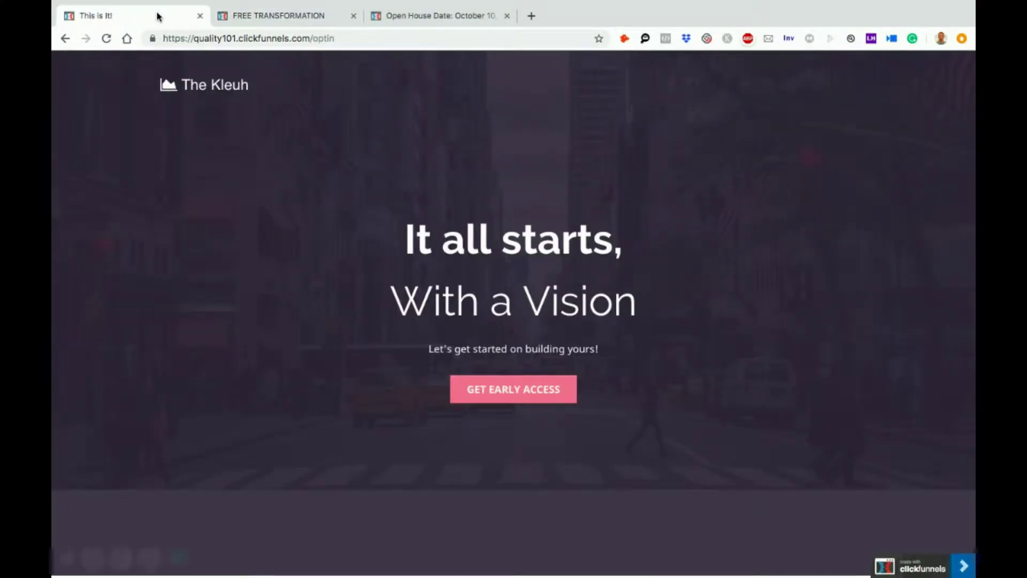
{"action": "scroll", "coordinate": [289, 267], "scroll_direction": "down", "scroll_amount": 2}
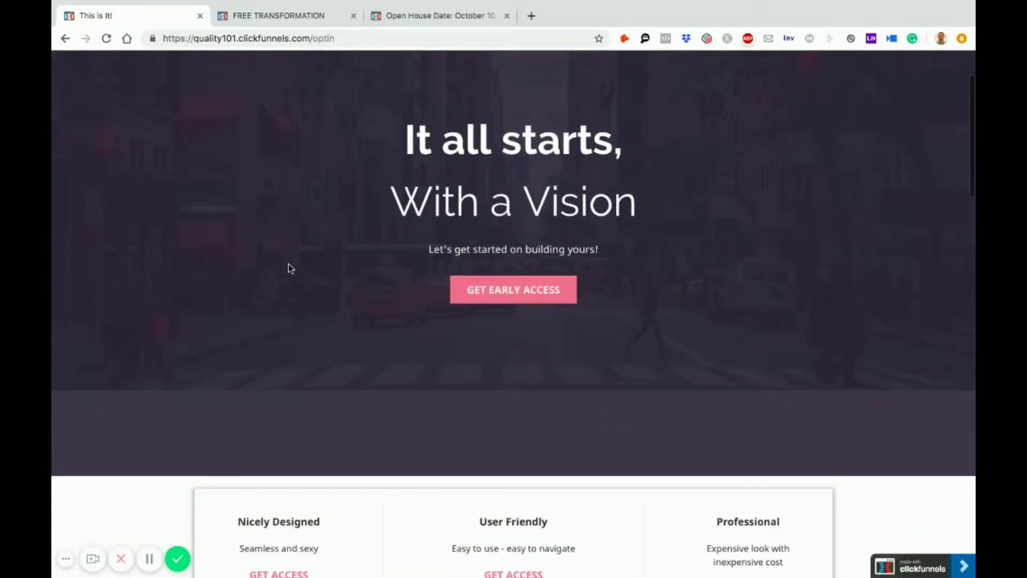
{"action": "scroll", "coordinate": [288, 268], "scroll_direction": "down", "scroll_amount": 3}
{"action": "scroll", "coordinate": [288, 268], "scroll_direction": "up", "scroll_amount": 5}
{"action": "scroll", "coordinate": [288, 268], "scroll_direction": "down", "scroll_amount": 6}
{"action": "scroll", "coordinate": [289, 268], "scroll_direction": "down", "scroll_amount": 4}
{"action": "scroll", "coordinate": [289, 268], "scroll_direction": "up", "scroll_amount": 10}
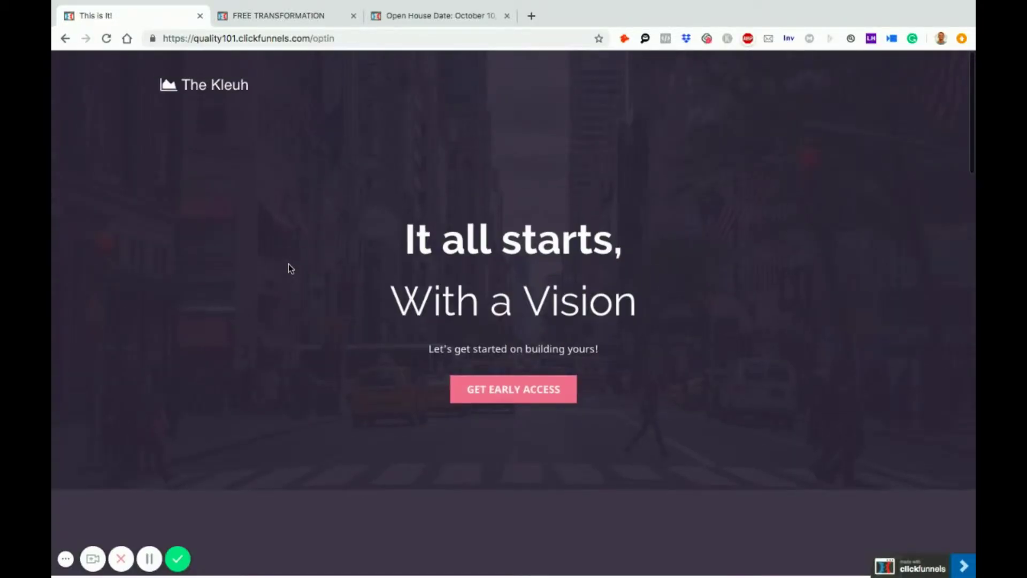
{"action": "scroll", "coordinate": [288, 266], "scroll_direction": "down", "scroll_amount": 3}
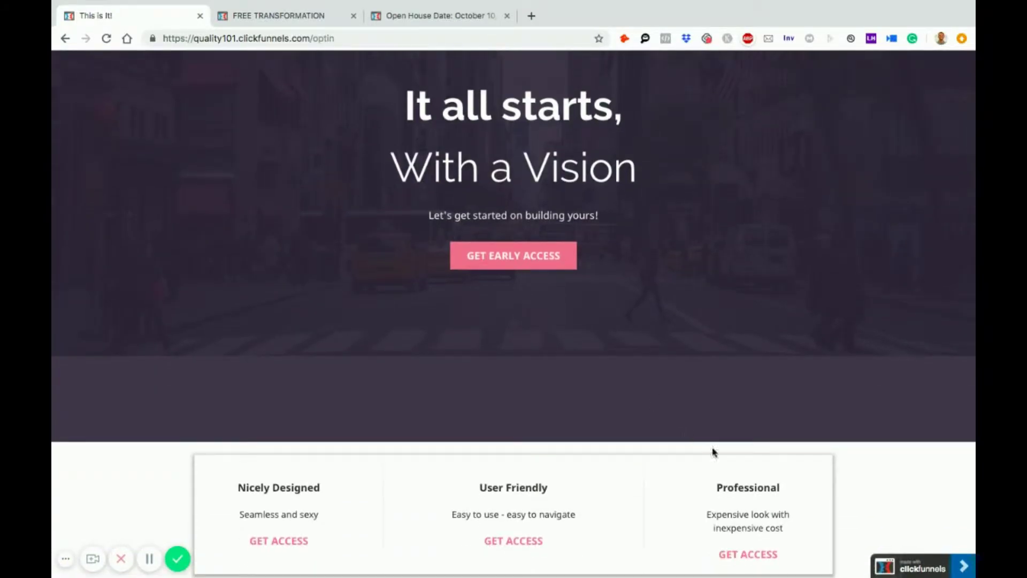
{"action": "scroll", "coordinate": [707, 288], "scroll_direction": "down", "scroll_amount": 6}
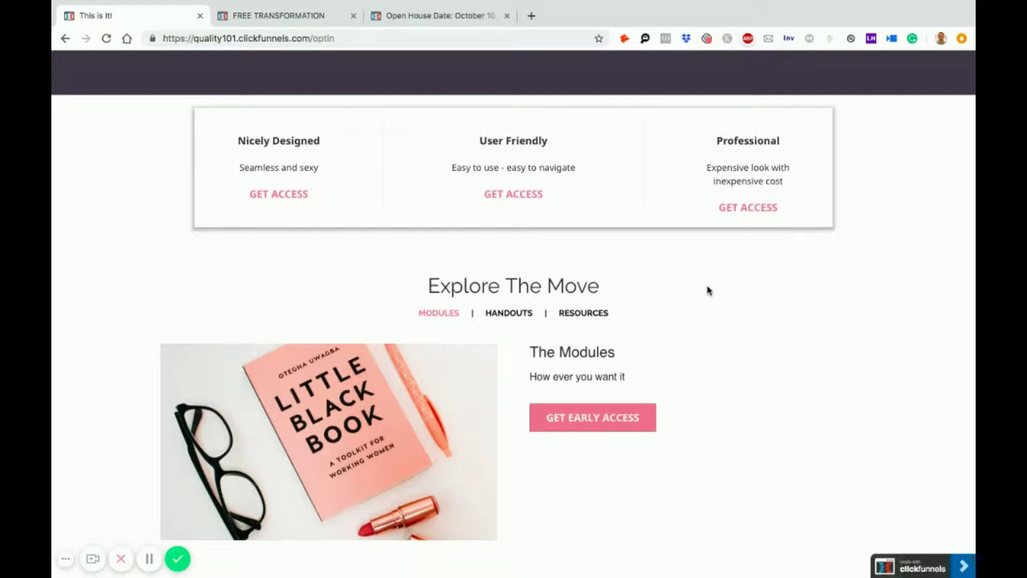
{"action": "scroll", "coordinate": [198, 112], "scroll_direction": "up", "scroll_amount": 8}
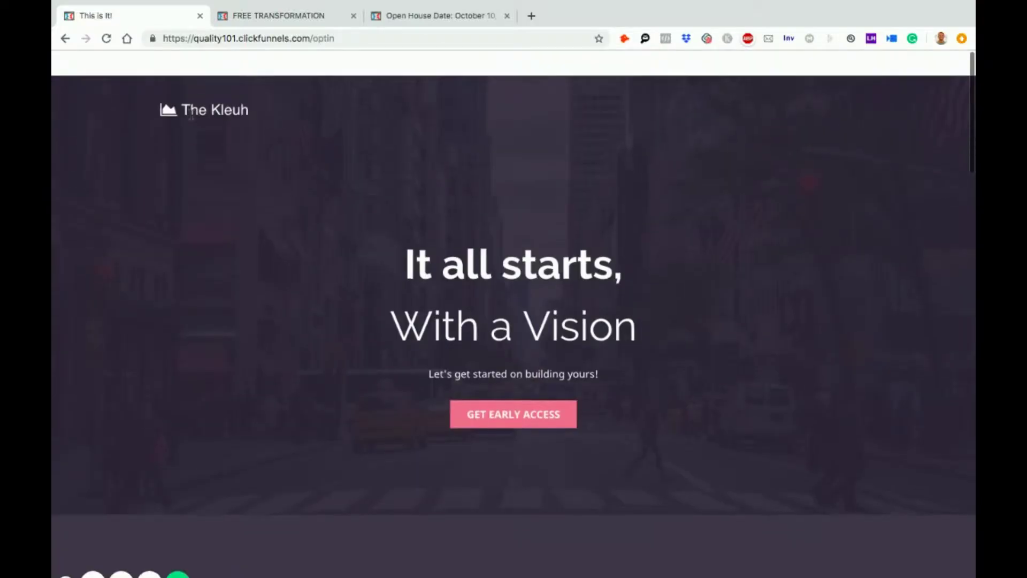
{"action": "scroll", "coordinate": [325, 304], "scroll_direction": "down", "scroll_amount": 15}
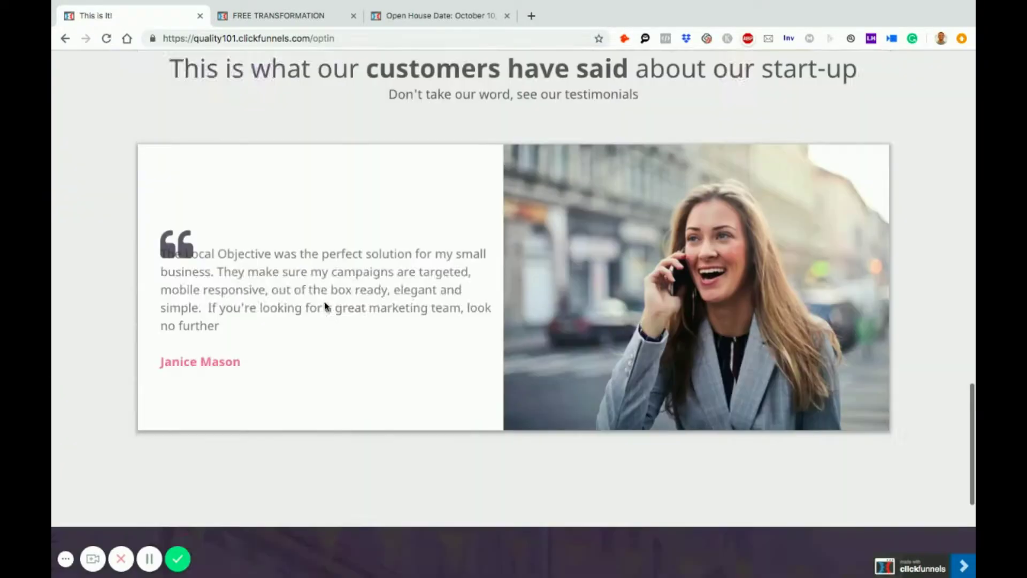
Compare the FREE TRANSFORMATION page with the headline and feature boxes of the This Is It! page.
{"action": "left_click", "coordinate": [292, 18]}
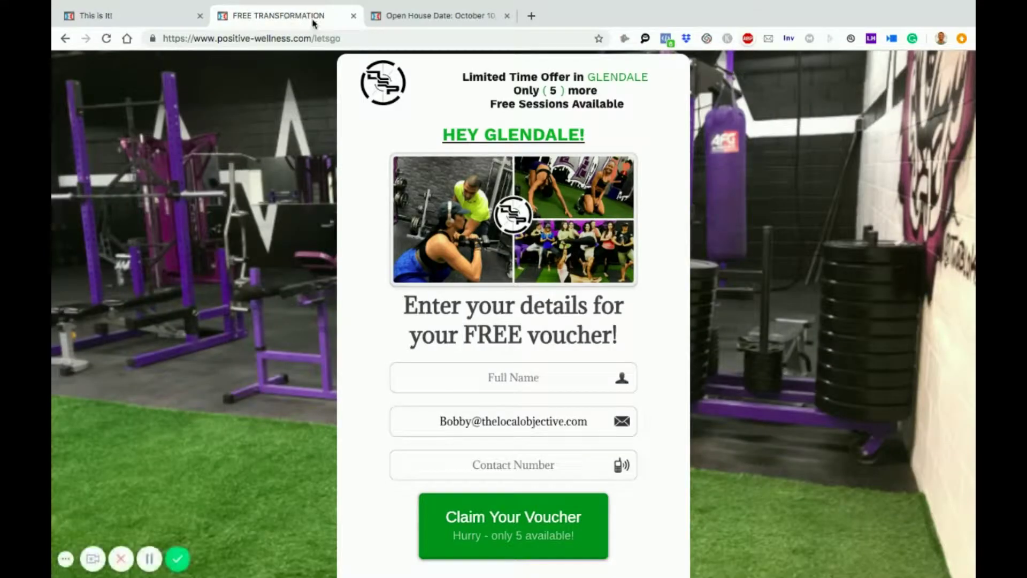
{"action": "left_click", "coordinate": [122, 22]}
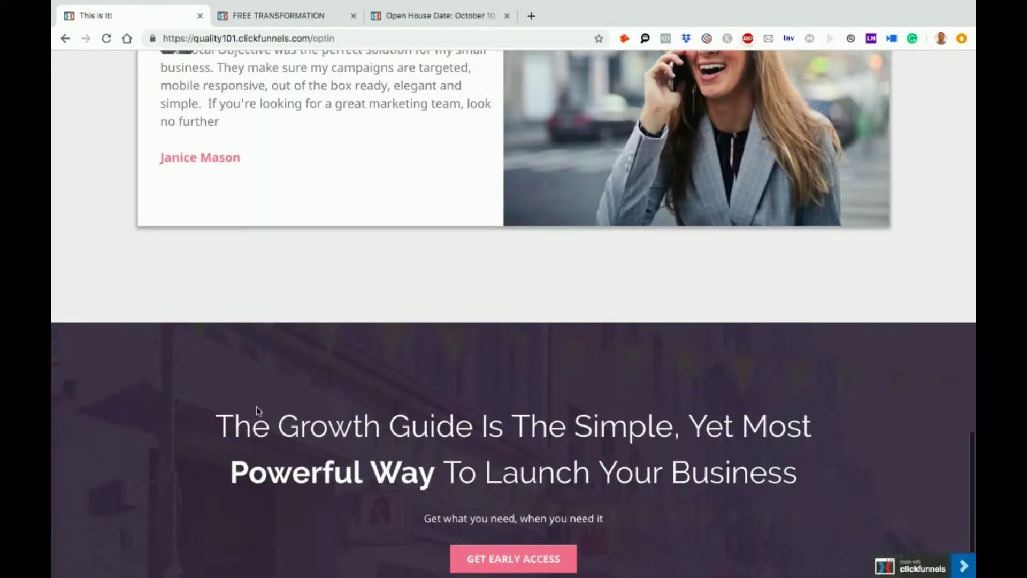
{"action": "scroll", "coordinate": [255, 406], "scroll_direction": "up", "scroll_amount": 15}
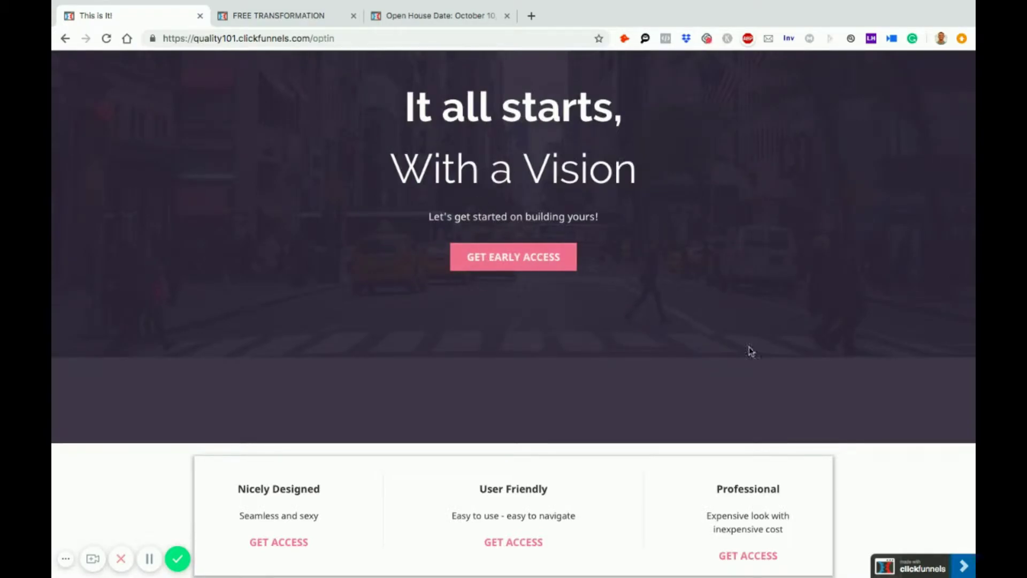
{"action": "scroll", "coordinate": [767, 199], "scroll_direction": "up", "scroll_amount": 1}
{"action": "scroll", "coordinate": [746, 378], "scroll_direction": "down", "scroll_amount": 10}
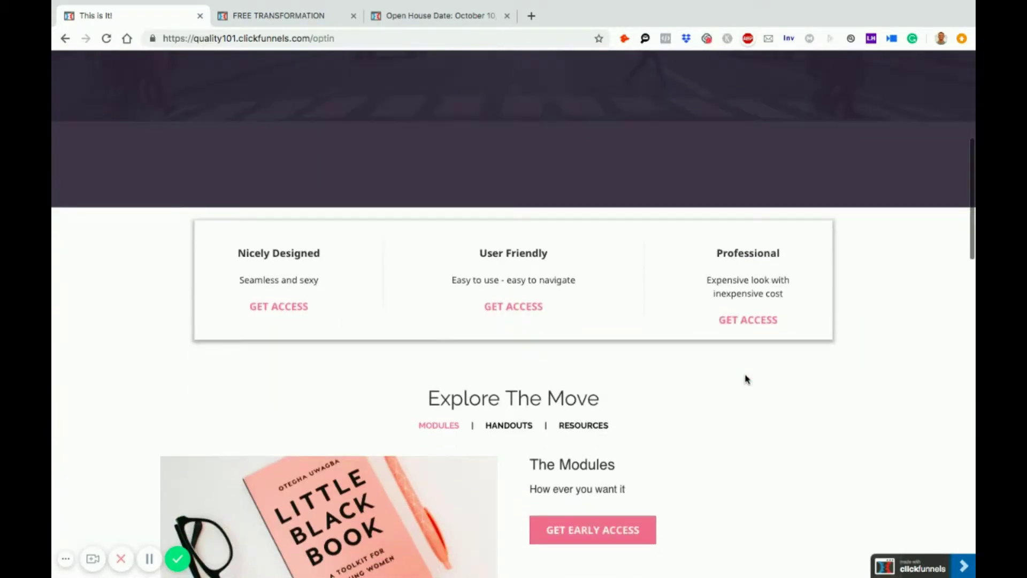
{"action": "scroll", "coordinate": [672, 360], "scroll_direction": "up", "scroll_amount": 3}
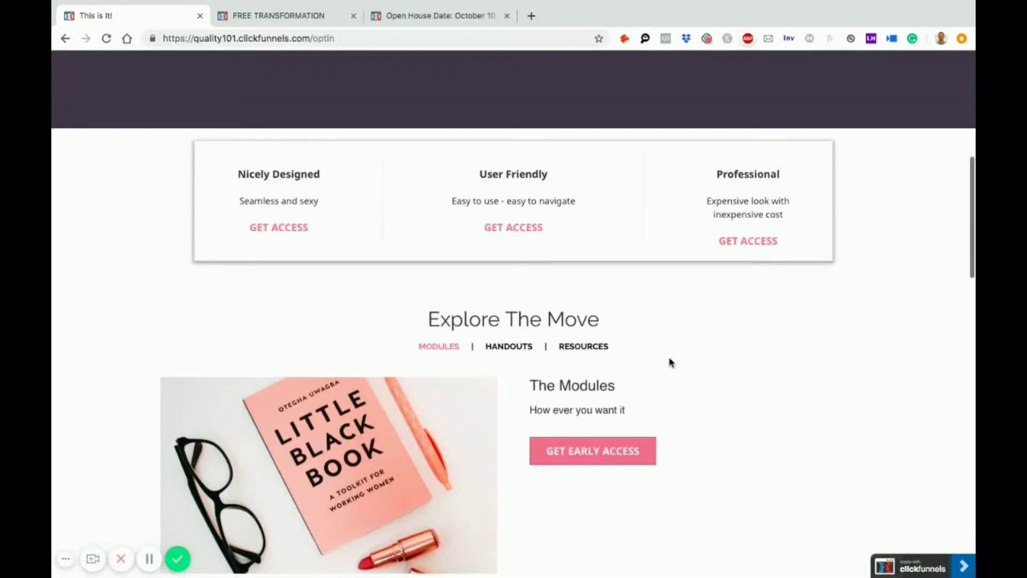
Show the Handouts under Explore The Move and look through the rest of the page.
{"action": "left_click", "coordinate": [505, 347]}
{"action": "scroll", "coordinate": [711, 354], "scroll_direction": "down", "scroll_amount": 3}
{"action": "scroll", "coordinate": [711, 354], "scroll_direction": "down", "scroll_amount": 10}
{"action": "scroll", "coordinate": [710, 353], "scroll_direction": "up", "scroll_amount": 15}
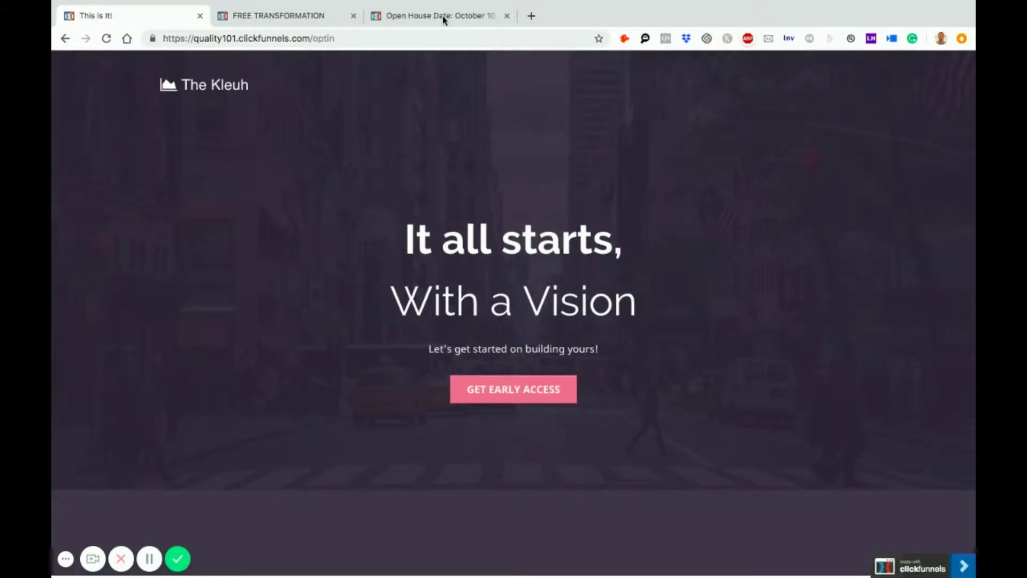
Switch to the Open House page and examine its header details, room photos, feature list, home description and closing booking section.
{"action": "left_click", "coordinate": [443, 20]}
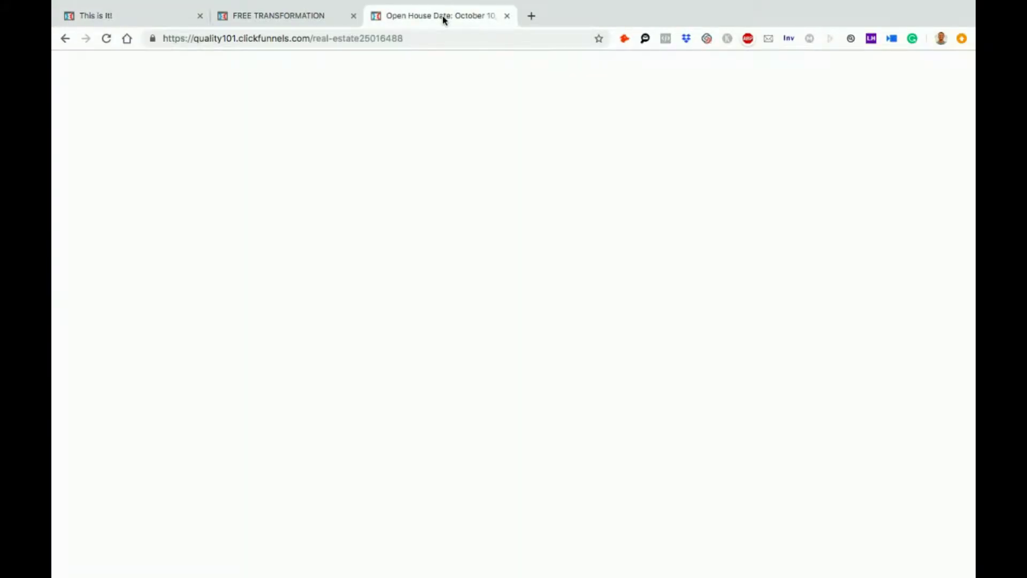
{"action": "scroll", "coordinate": [228, 341], "scroll_direction": "down", "scroll_amount": 2}
{"action": "scroll", "coordinate": [228, 340], "scroll_direction": "up", "scroll_amount": 2}
{"action": "scroll", "coordinate": [227, 341], "scroll_direction": "down", "scroll_amount": 2}
{"action": "scroll", "coordinate": [227, 341], "scroll_direction": "down", "scroll_amount": 4}
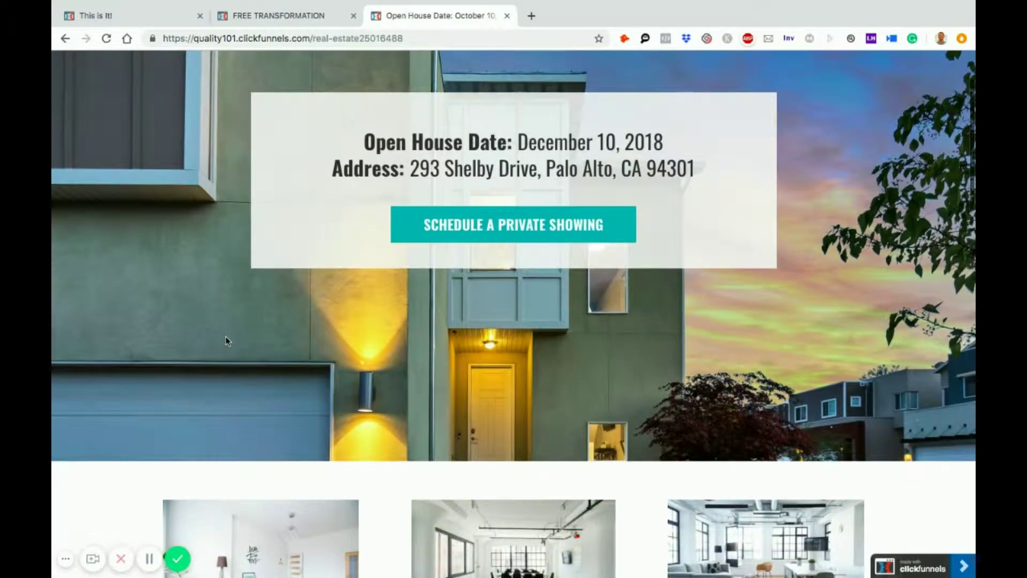
{"action": "scroll", "coordinate": [227, 341], "scroll_direction": "down", "scroll_amount": 4}
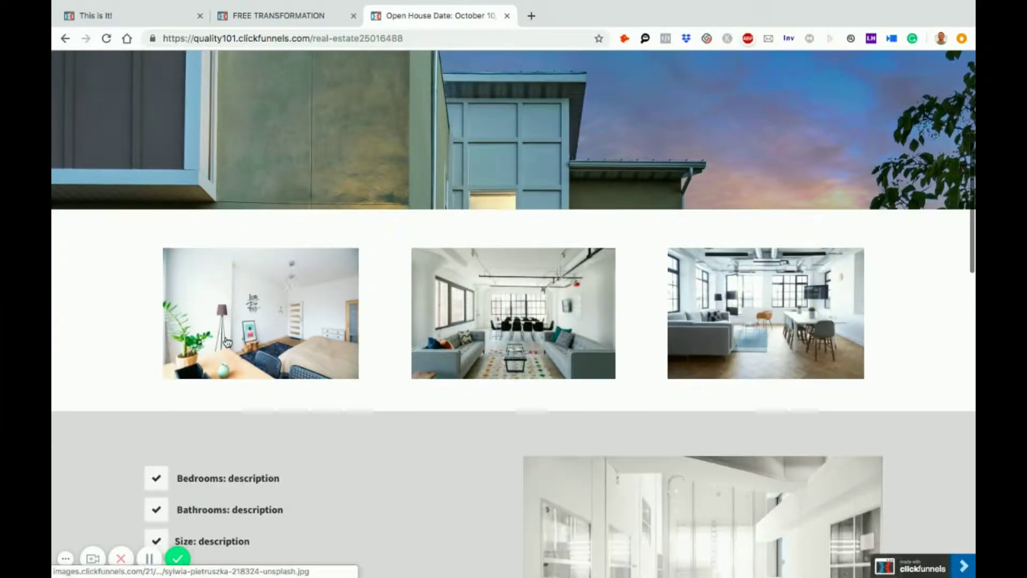
{"action": "scroll", "coordinate": [228, 340], "scroll_direction": "down", "scroll_amount": 1}
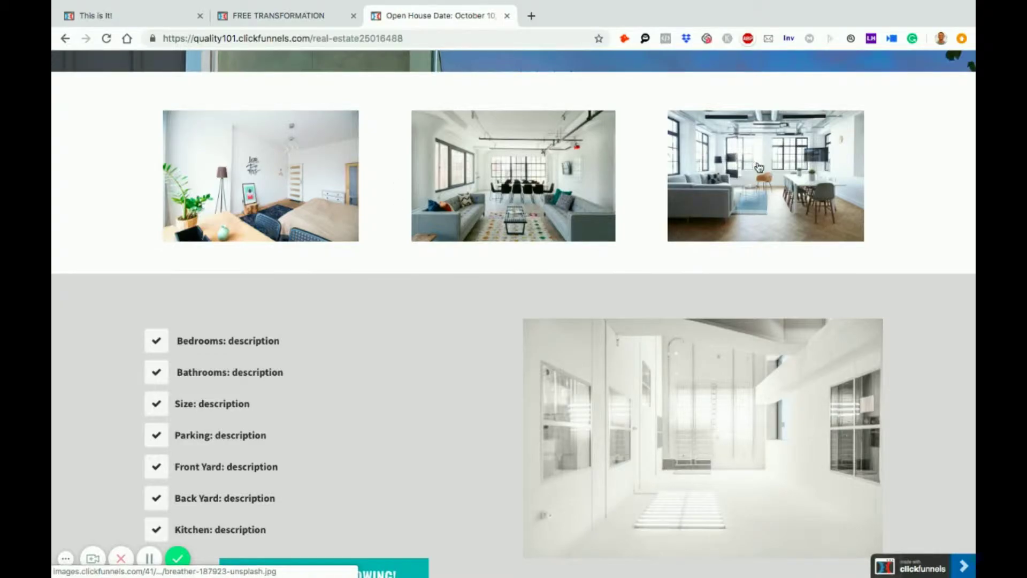
{"action": "scroll", "coordinate": [779, 331], "scroll_direction": "down", "scroll_amount": 4}
{"action": "scroll", "coordinate": [272, 346], "scroll_direction": "down", "scroll_amount": 5}
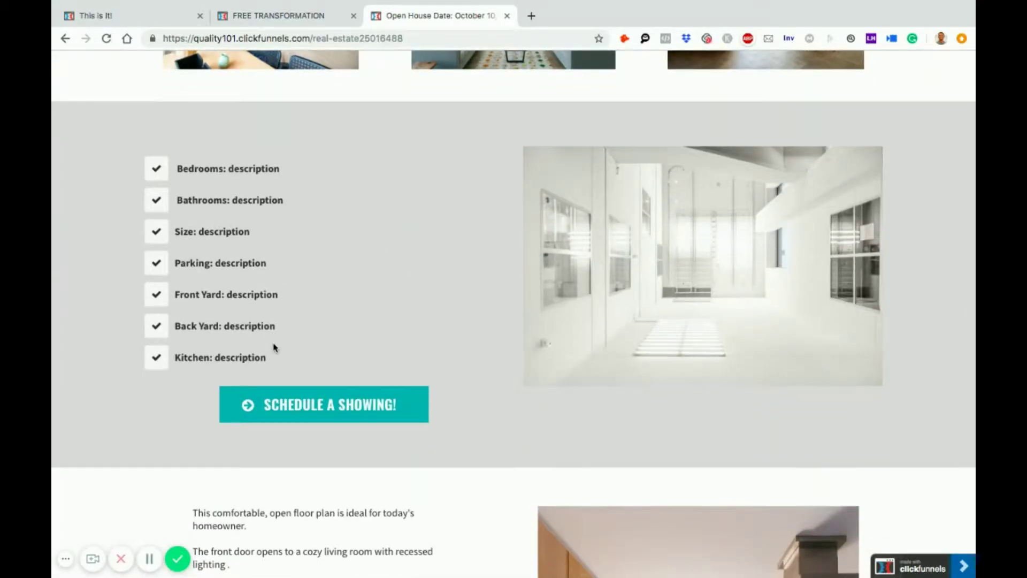
{"action": "scroll", "coordinate": [274, 347], "scroll_direction": "down", "scroll_amount": 12}
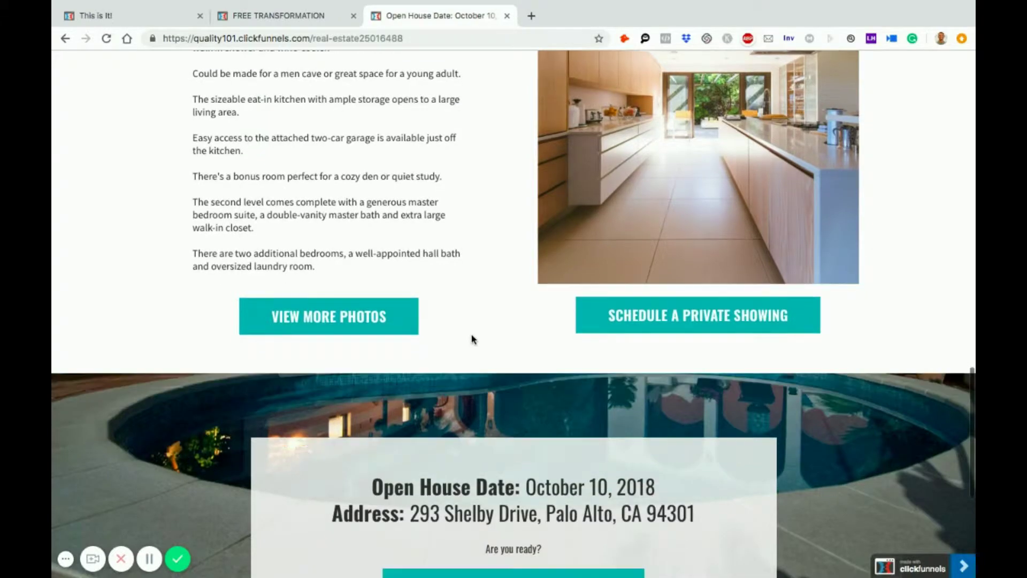
{"action": "scroll", "coordinate": [471, 338], "scroll_direction": "down", "scroll_amount": 4}
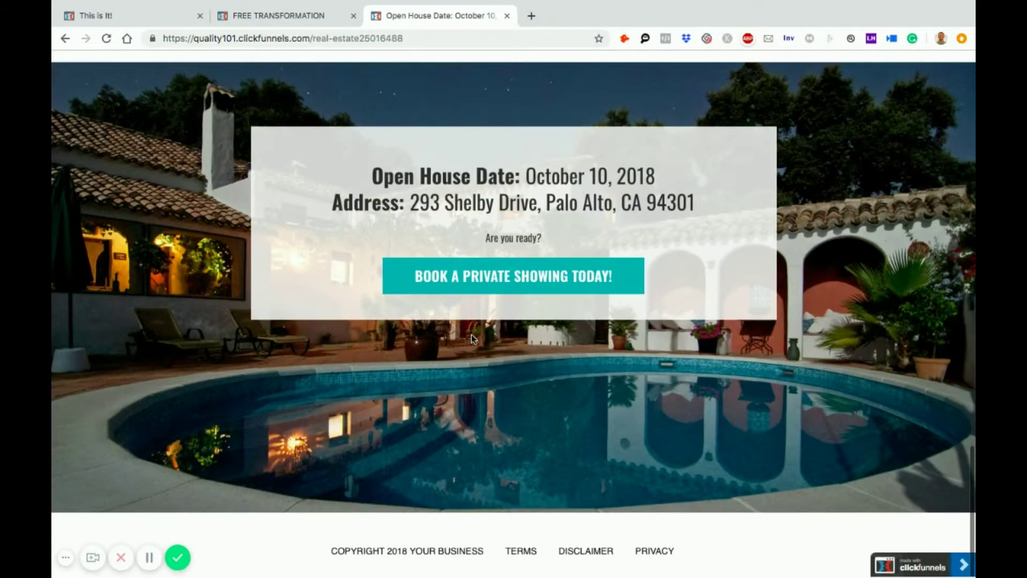
{"action": "scroll", "coordinate": [472, 339], "scroll_direction": "up", "scroll_amount": 15}
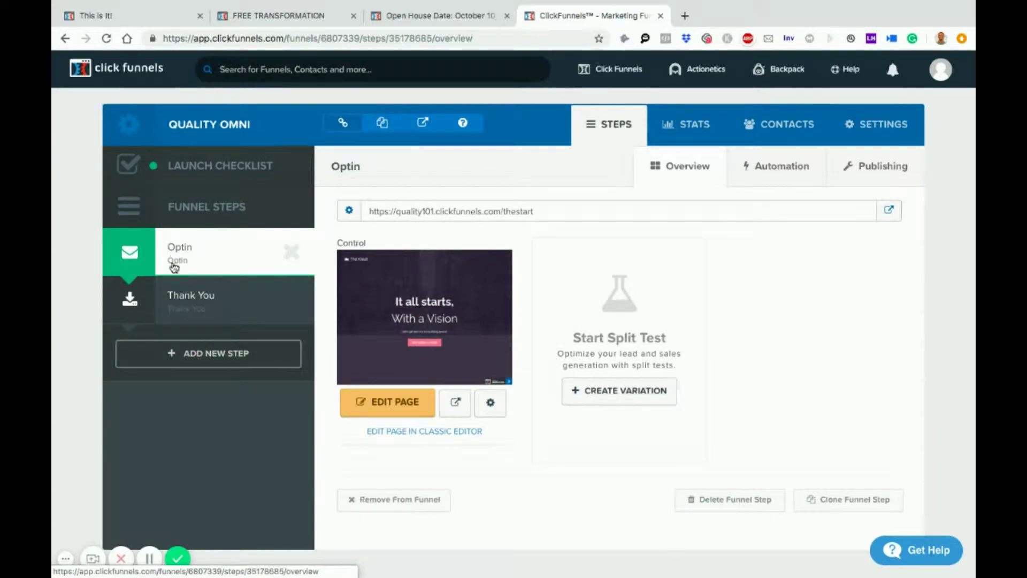
Create a split-test variation of the Optin step as a duplicate of the existing page.
{"action": "left_click", "coordinate": [209, 352]}
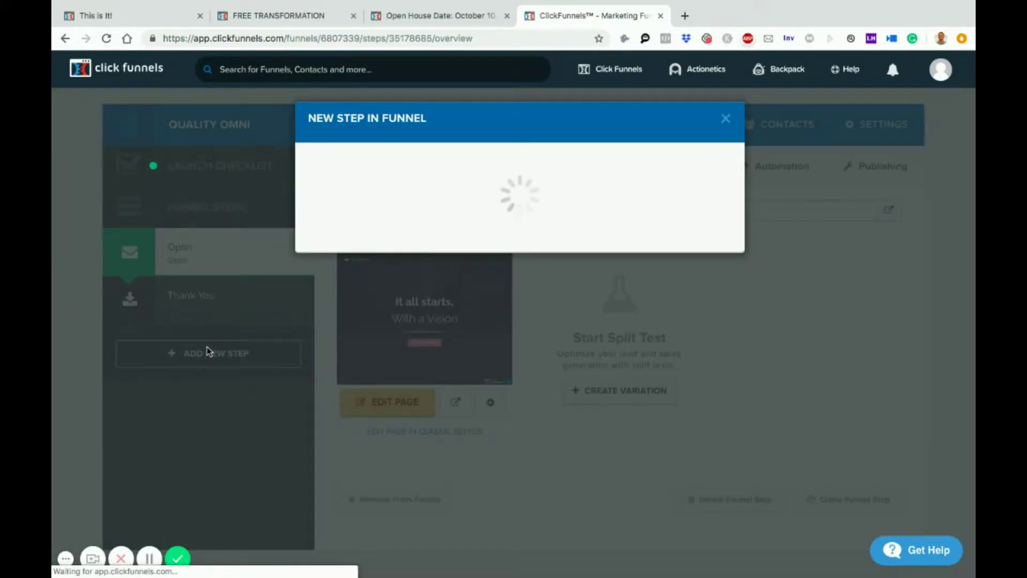
{"action": "left_click", "coordinate": [725, 119]}
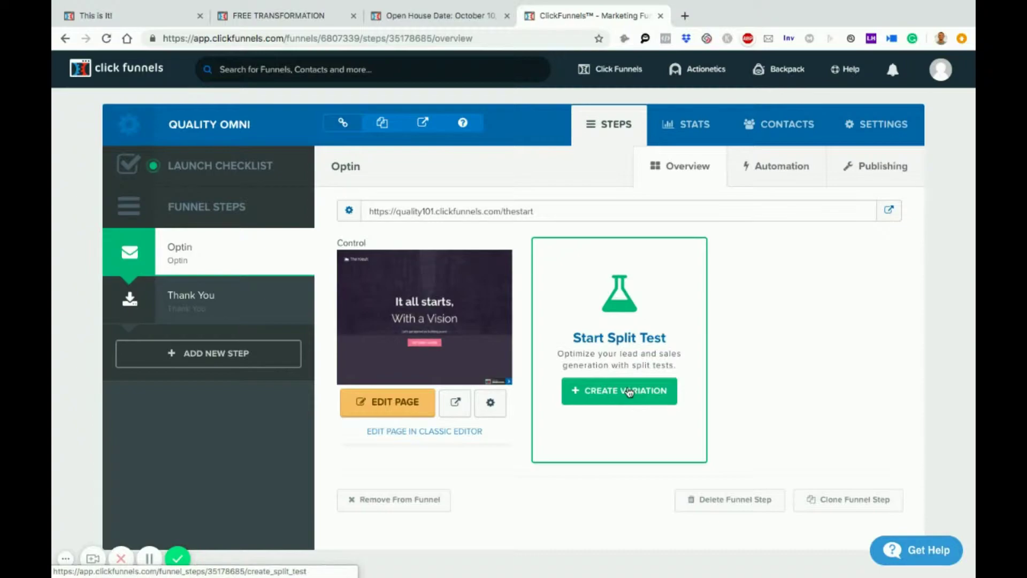
{"action": "left_click", "coordinate": [629, 391]}
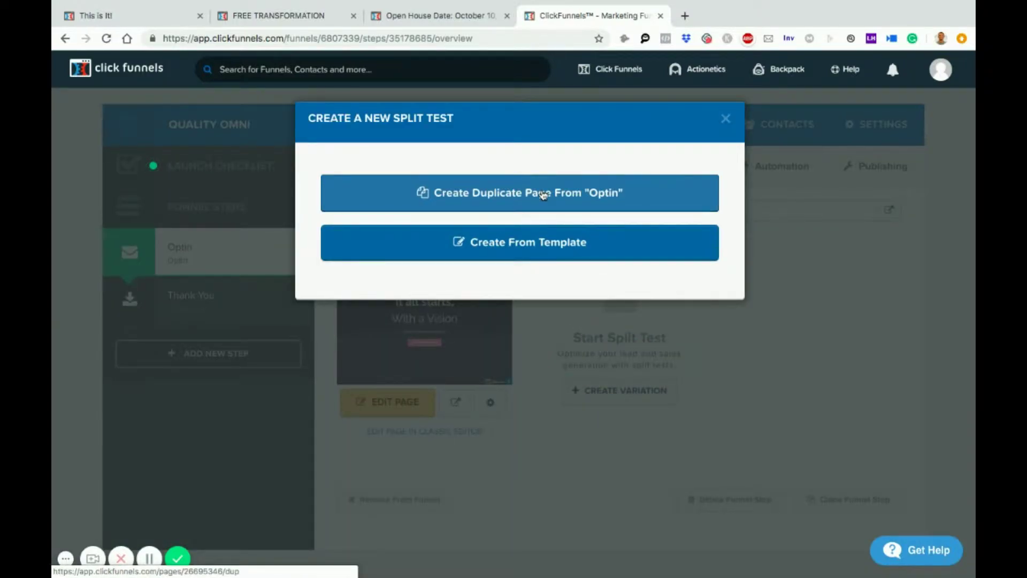
{"action": "left_click", "coordinate": [543, 195]}
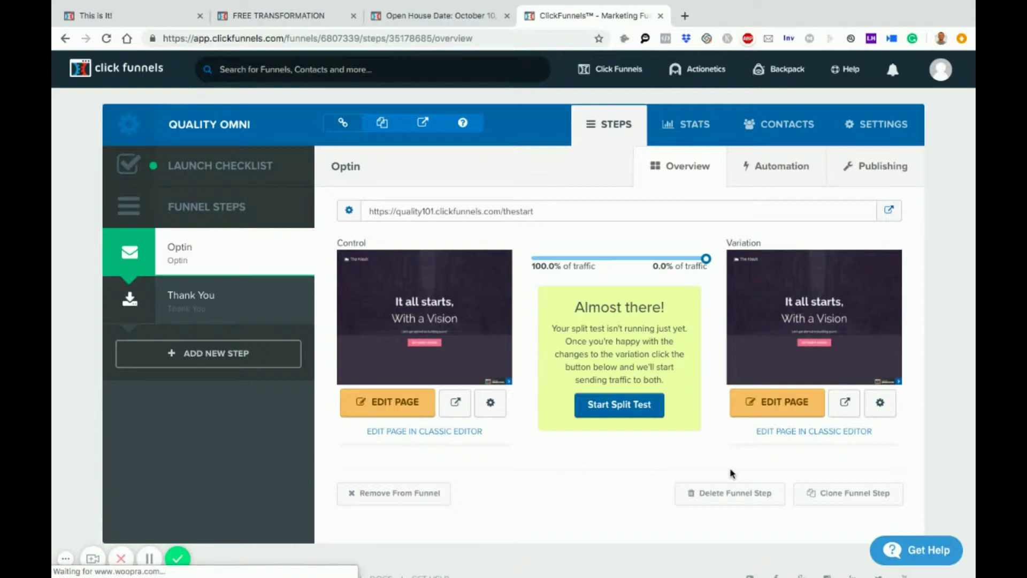
Split the traffic 50/50 between the Control and Variation pages and apply the change to the split test.
{"action": "left_click_drag", "start_coordinate": [707, 259], "coordinate": [624, 261]}
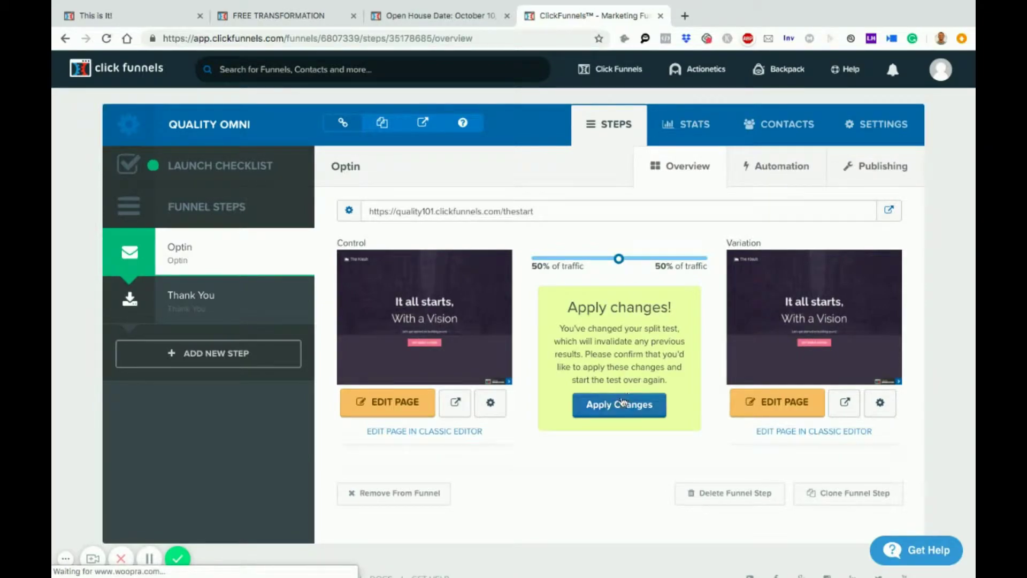
{"action": "left_click", "coordinate": [620, 405]}
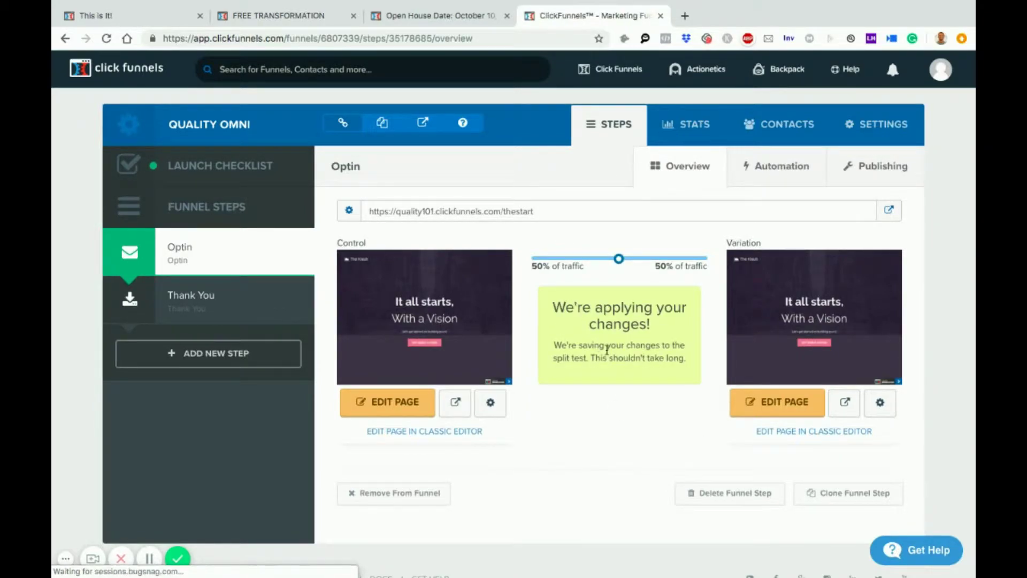
{"action": "mouse_move", "coordinate": [405, 300]}
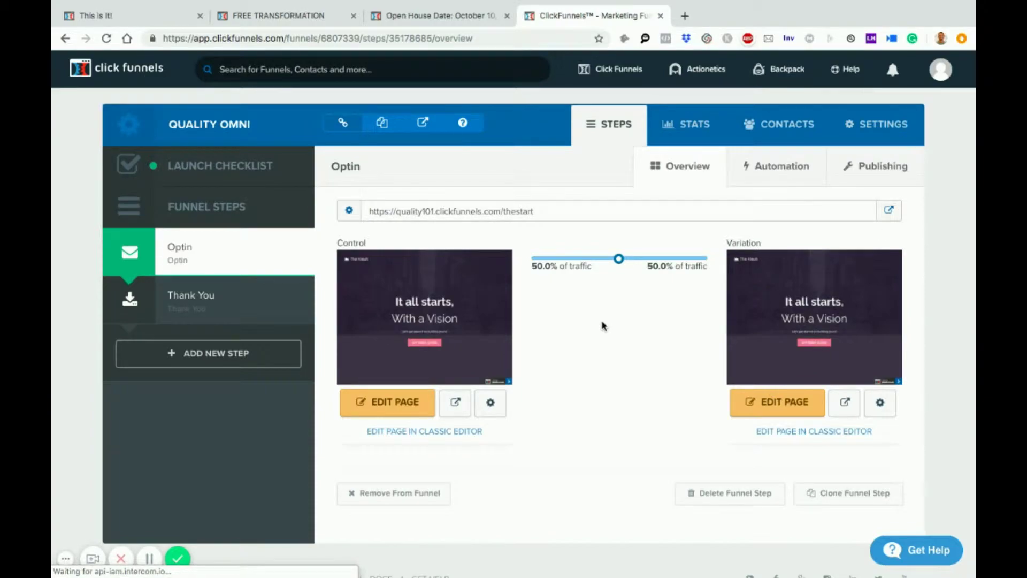
Show the funnel statistics with the Optin row broken down into Control and Variation, and return to the funnel steps.
{"action": "left_click", "coordinate": [690, 135]}
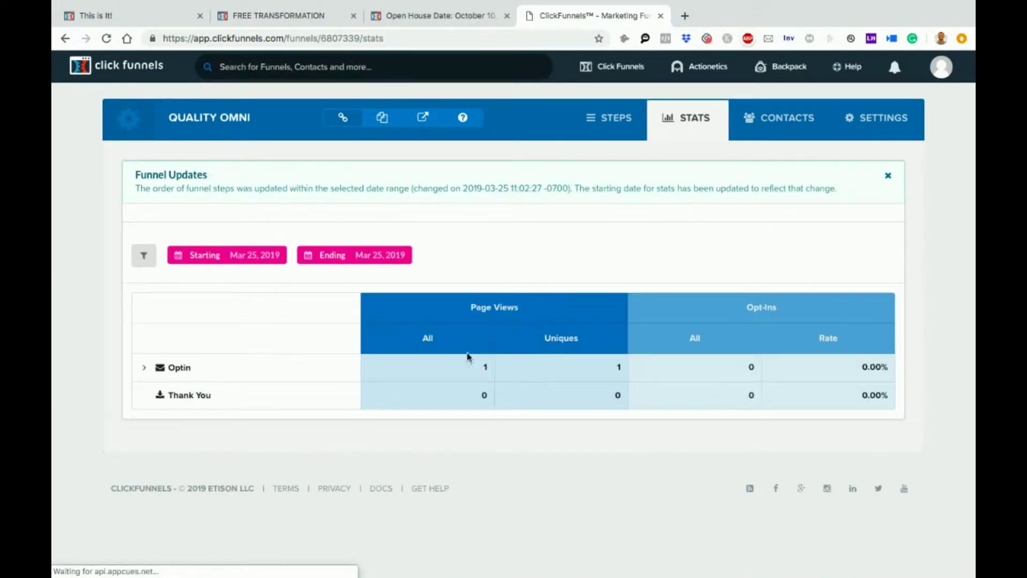
{"action": "left_click", "coordinate": [161, 369]}
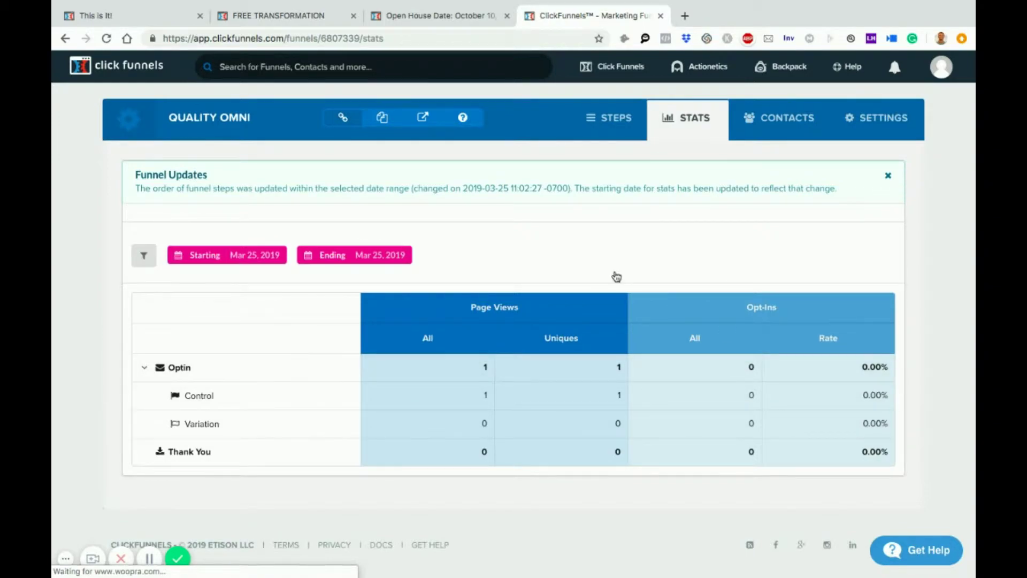
{"action": "left_click", "coordinate": [620, 122]}
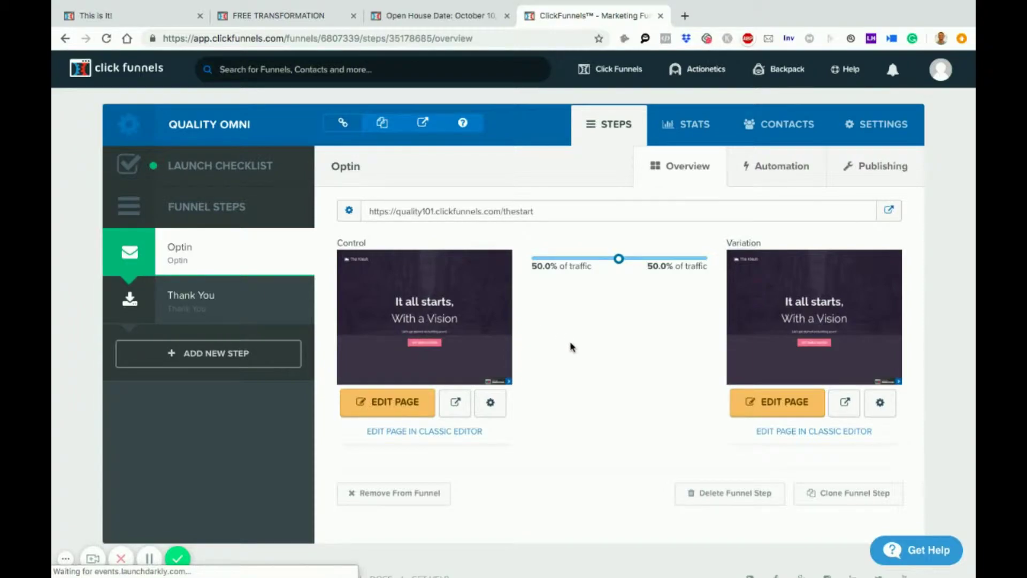
Open the Control page for editing and replace "starts" with "Ends" in the main headline.
{"action": "left_click", "coordinate": [378, 404]}
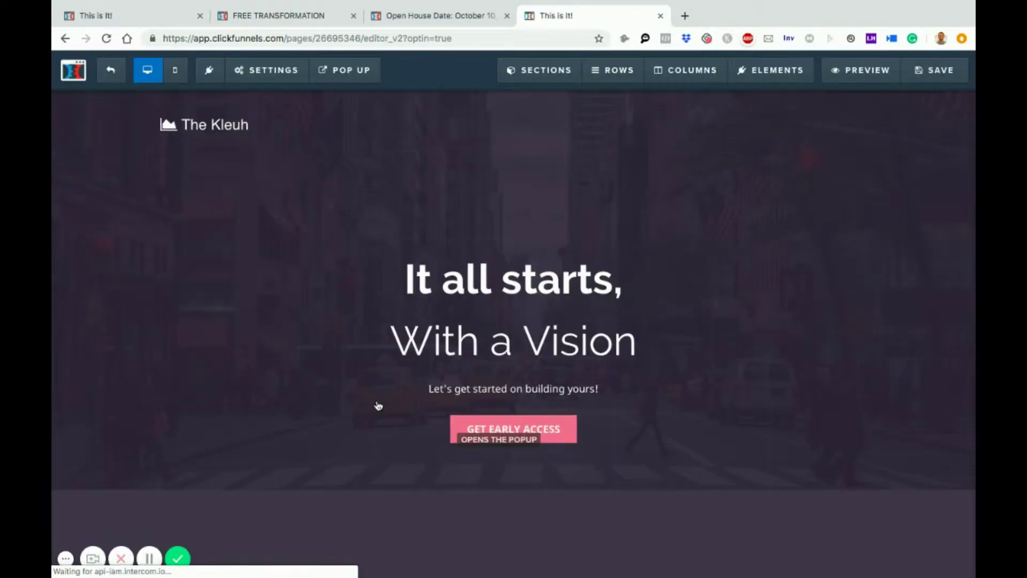
{"action": "left_click", "coordinate": [520, 278]}
{"action": "left_click", "coordinate": [462, 276]}
{"action": "double_click", "coordinate": [459, 276]}
{"action": "double_click", "coordinate": [532, 276]}
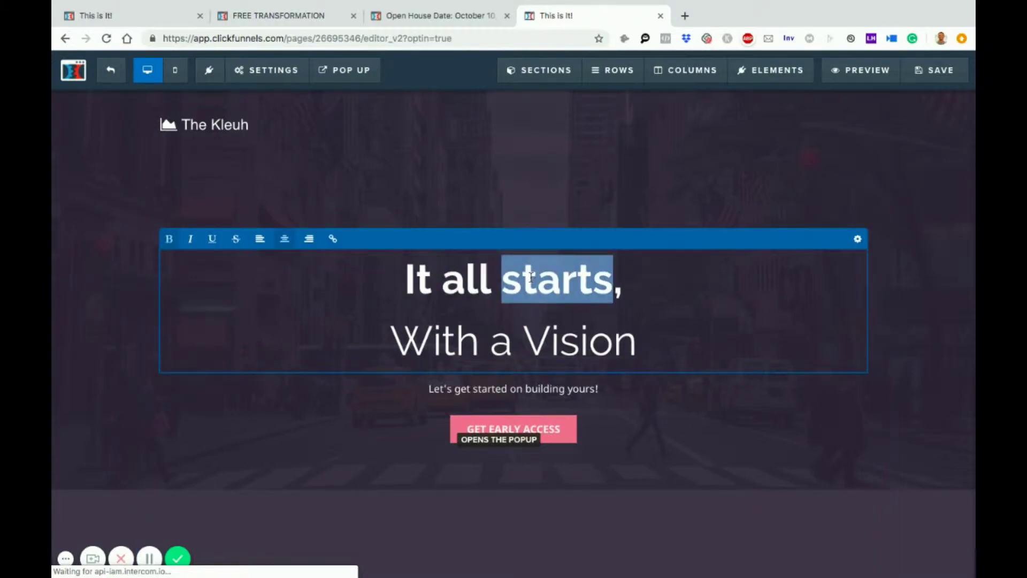
{"action": "type", "text": "Ends"}
{"action": "type", "text": " her"}
{"action": "key", "text": "BackSpace"}
{"action": "key", "text": "BackSpace"}
{"action": "key", "text": "BackSpace"}
{"action": "key", "text": "BackSpace"}
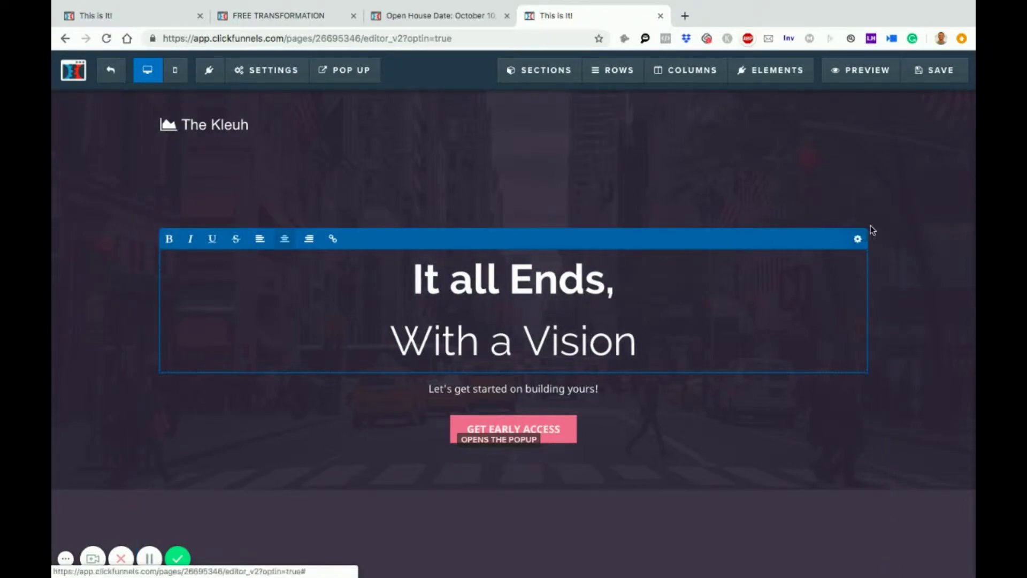
Review the headline's style settings and set its line height to 1.4em.
{"action": "left_click", "coordinate": [858, 240]}
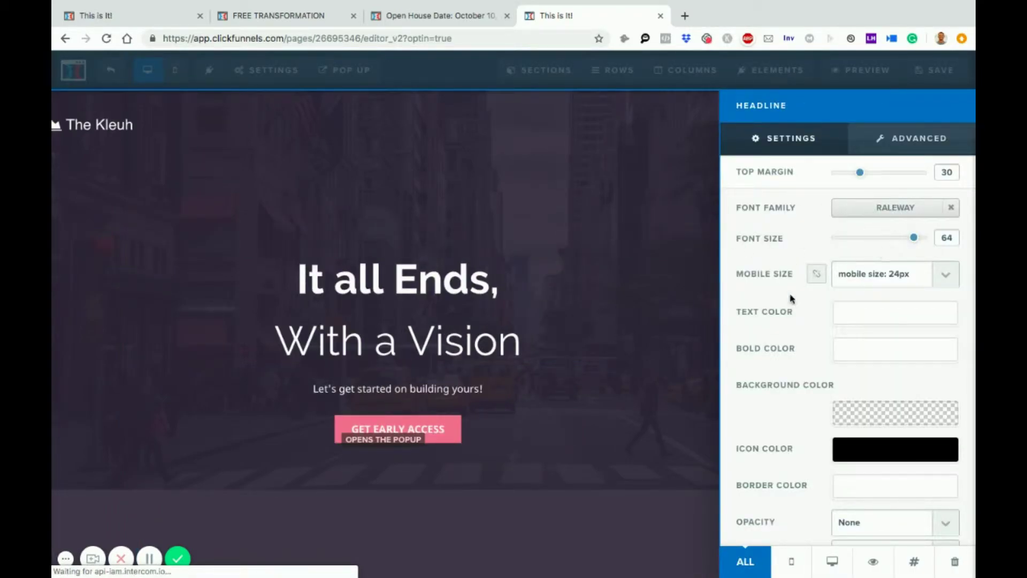
{"action": "scroll", "coordinate": [782, 342], "scroll_direction": "down", "scroll_amount": 2}
{"action": "scroll", "coordinate": [773, 230], "scroll_direction": "up", "scroll_amount": 1}
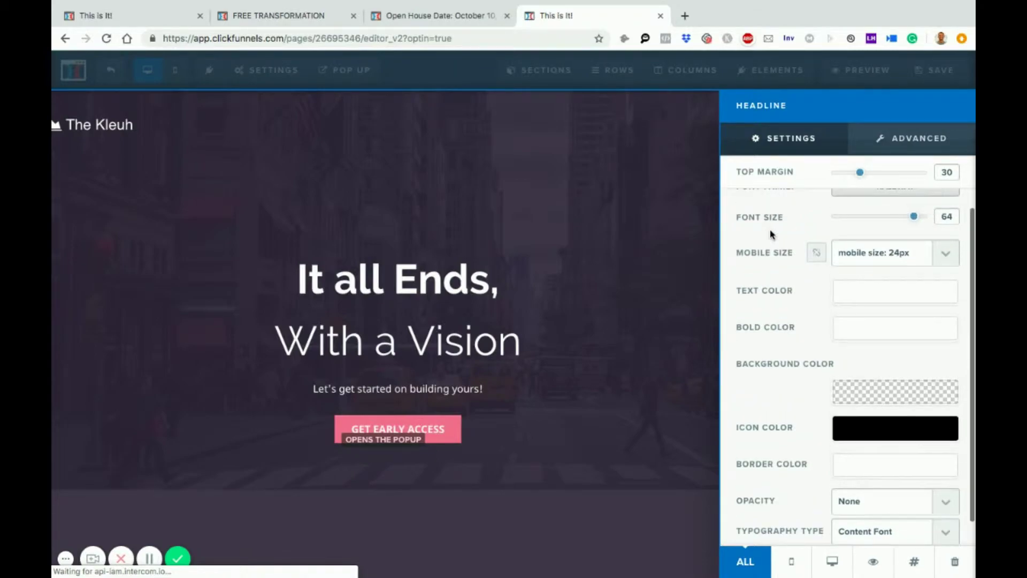
{"action": "scroll", "coordinate": [773, 324], "scroll_direction": "down", "scroll_amount": 1}
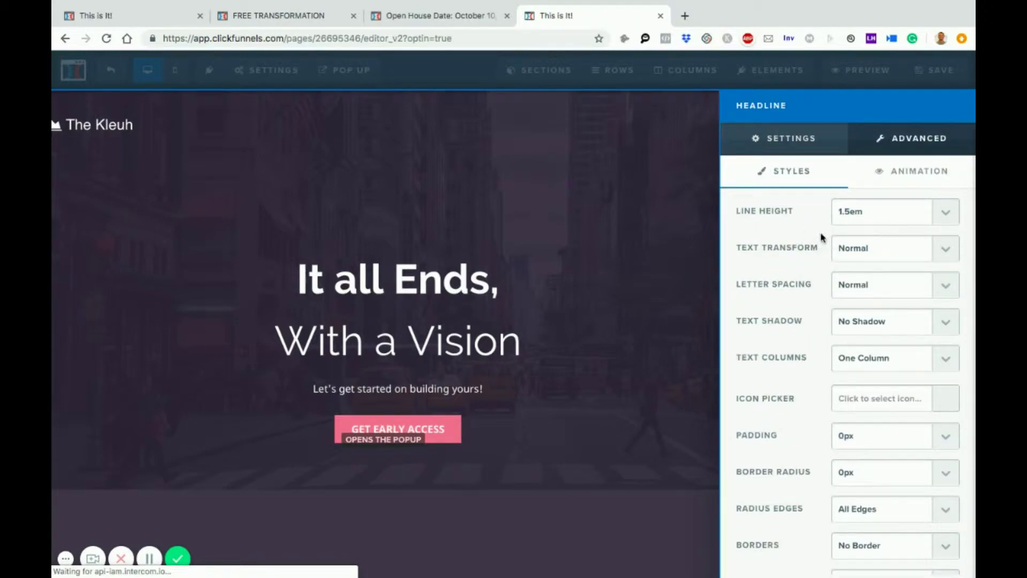
{"action": "left_click", "coordinate": [894, 220]}
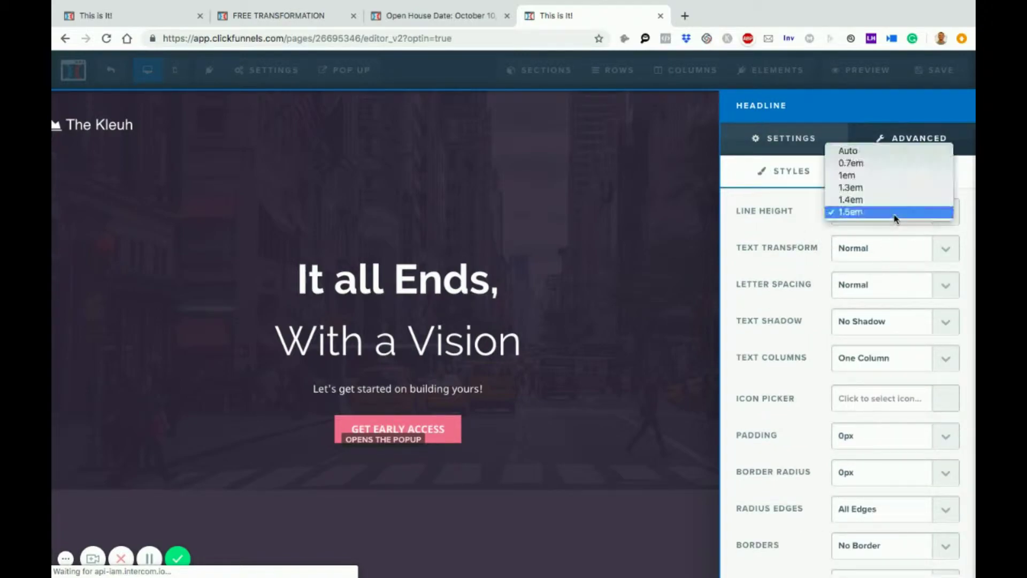
{"action": "left_click", "coordinate": [879, 200]}
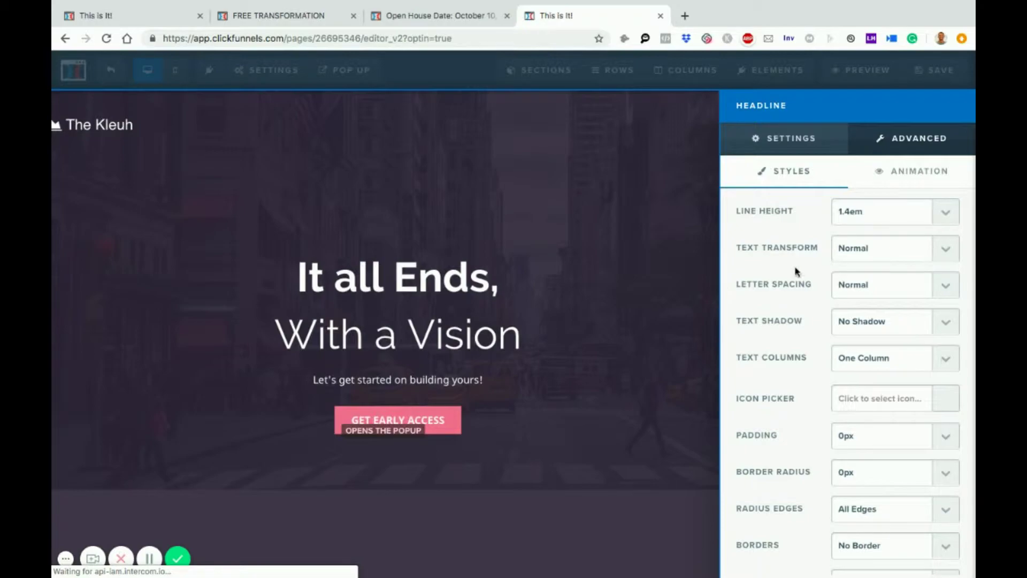
{"action": "scroll", "coordinate": [795, 271], "scroll_direction": "down", "scroll_amount": 3}
{"action": "left_click", "coordinate": [883, 213]}
{"action": "left_click", "coordinate": [860, 259]}
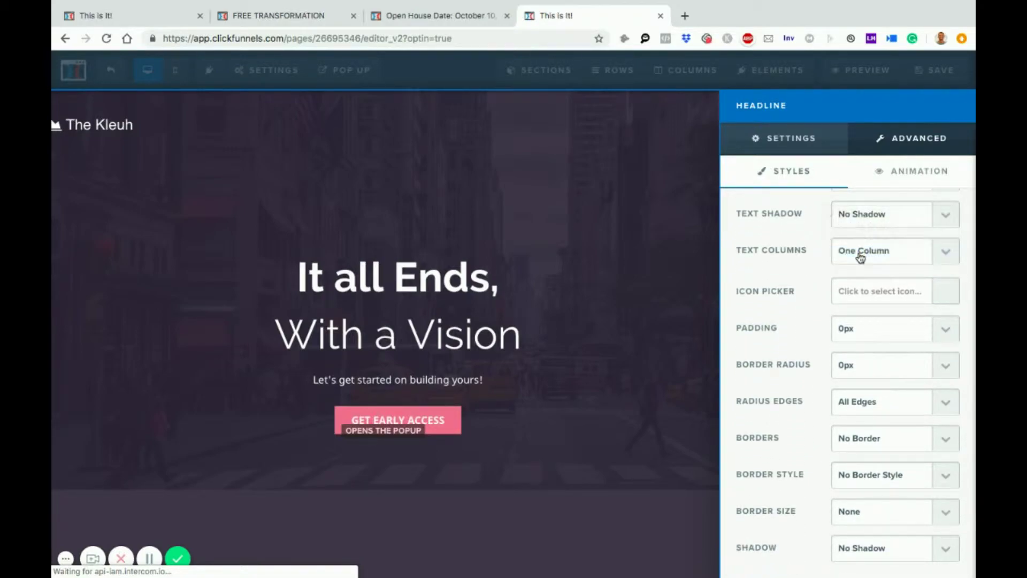
{"action": "left_click", "coordinate": [629, 283]}
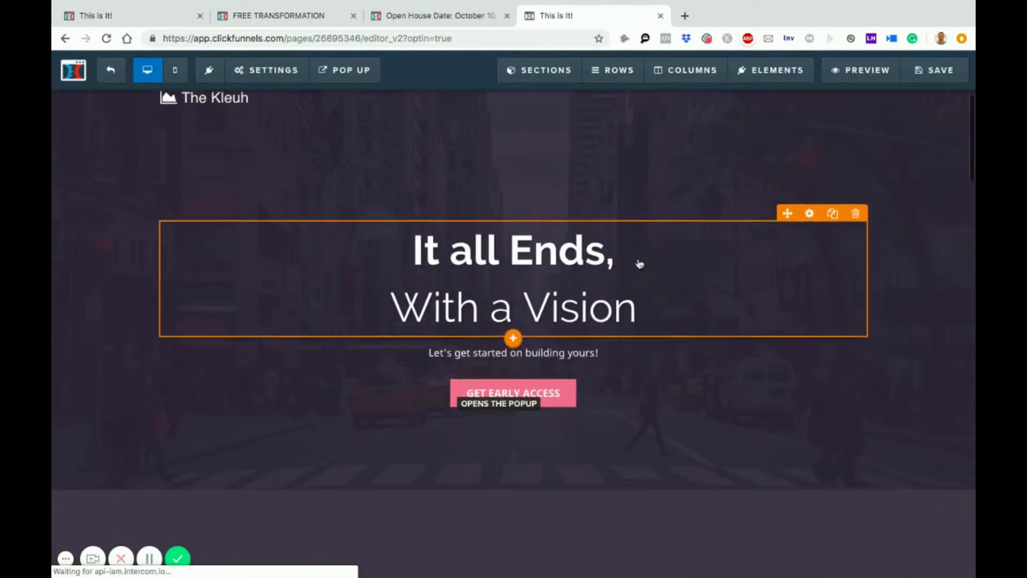
Select the word ACCESS in the link text of the Professional feature box.
{"action": "scroll", "coordinate": [638, 257], "scroll_direction": "down", "scroll_amount": 5}
{"action": "scroll", "coordinate": [638, 258], "scroll_direction": "down", "scroll_amount": 3}
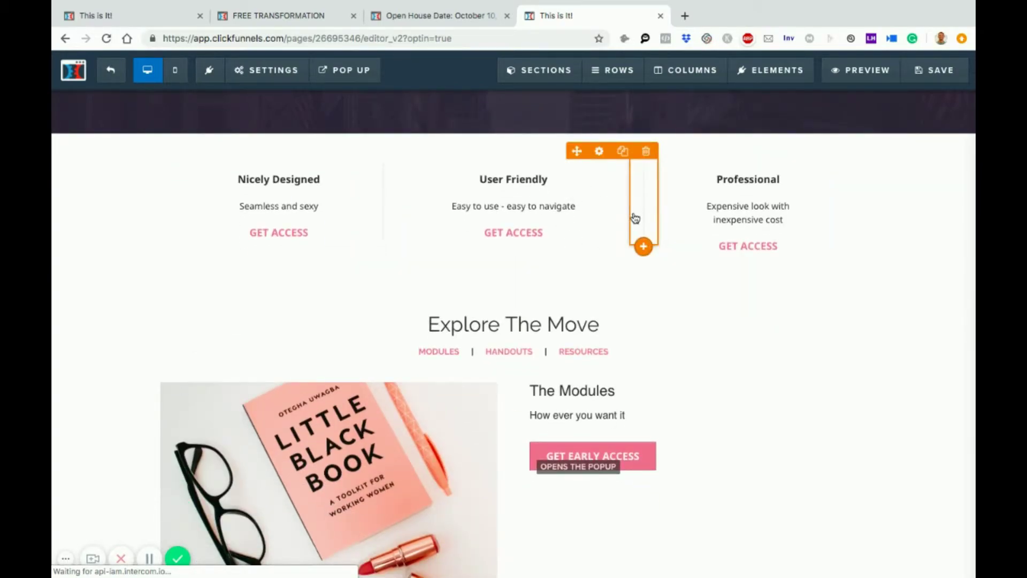
{"action": "left_click", "coordinate": [768, 254]}
{"action": "double_click", "coordinate": [768, 246]}
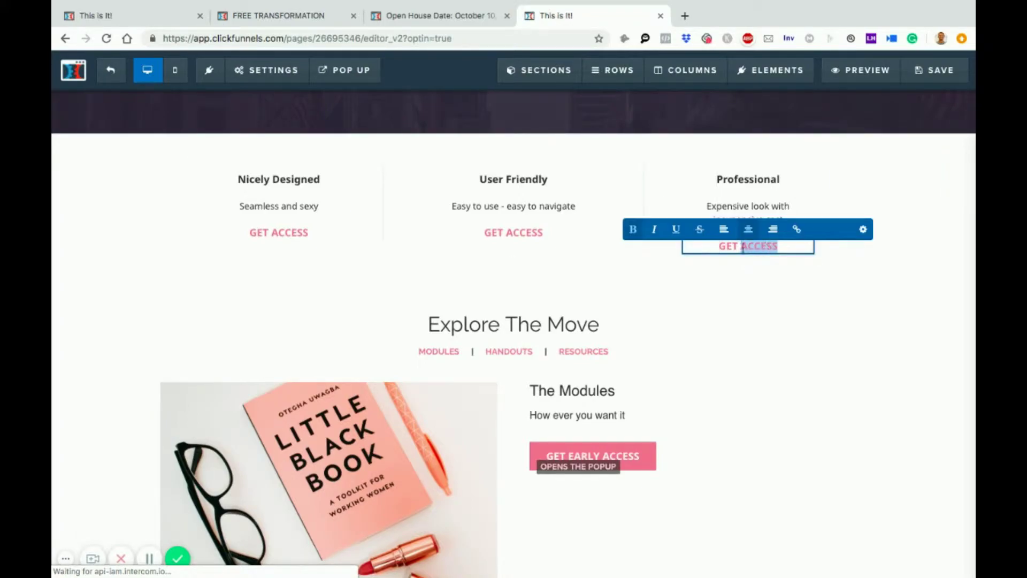
View the settings of the image beside The Modules and look through the sections down to The Resources.
{"action": "scroll", "coordinate": [686, 309], "scroll_direction": "down", "scroll_amount": 4}
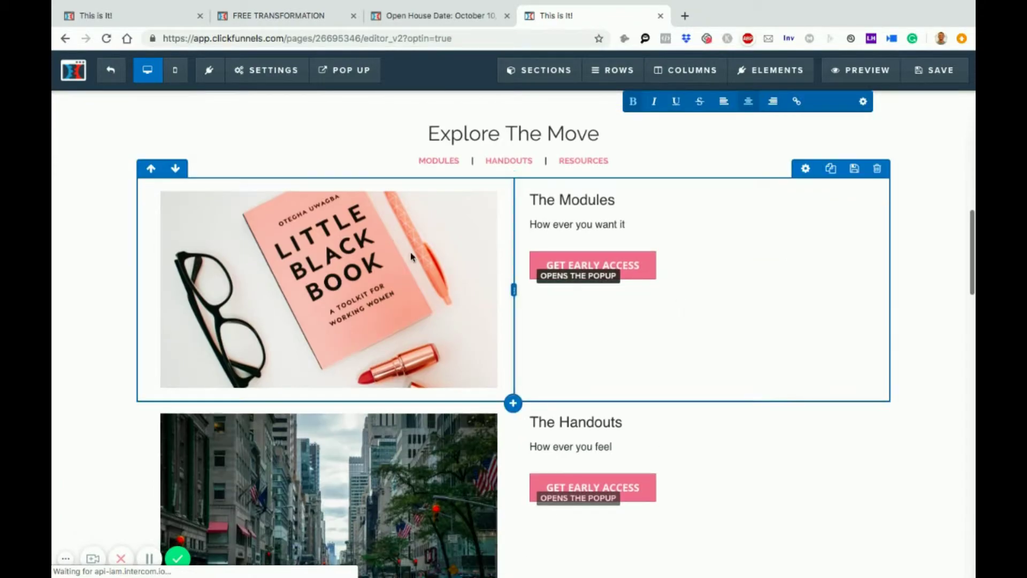
{"action": "left_click", "coordinate": [336, 289]}
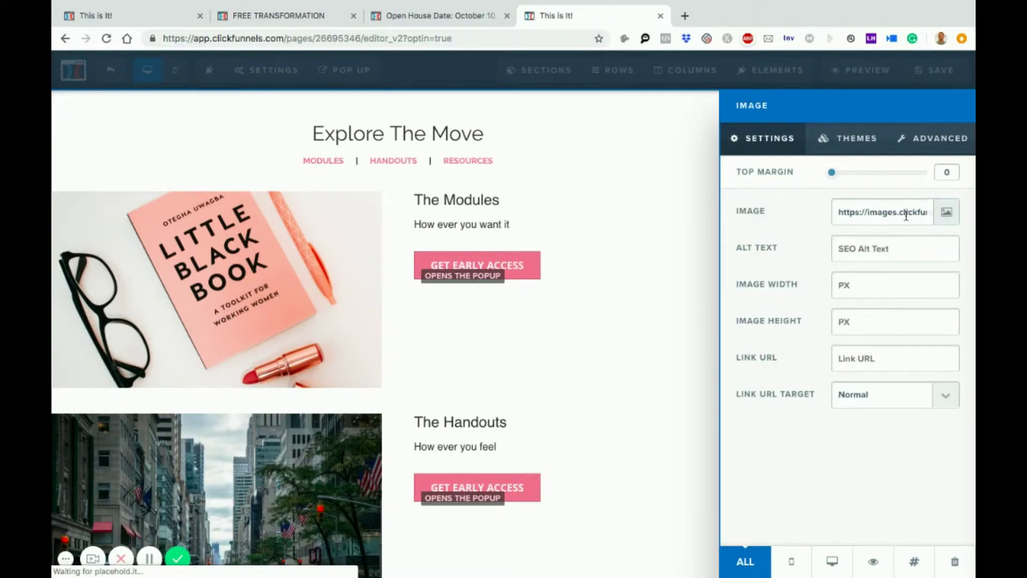
{"action": "left_click", "coordinate": [459, 338]}
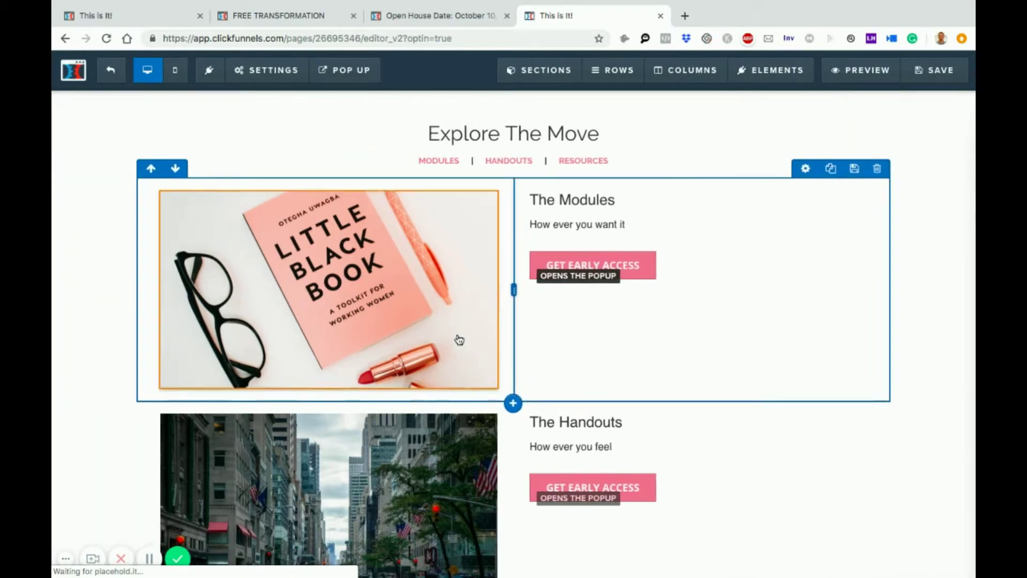
{"action": "scroll", "coordinate": [459, 339], "scroll_direction": "down", "scroll_amount": 5}
{"action": "scroll", "coordinate": [458, 339], "scroll_direction": "down", "scroll_amount": 7}
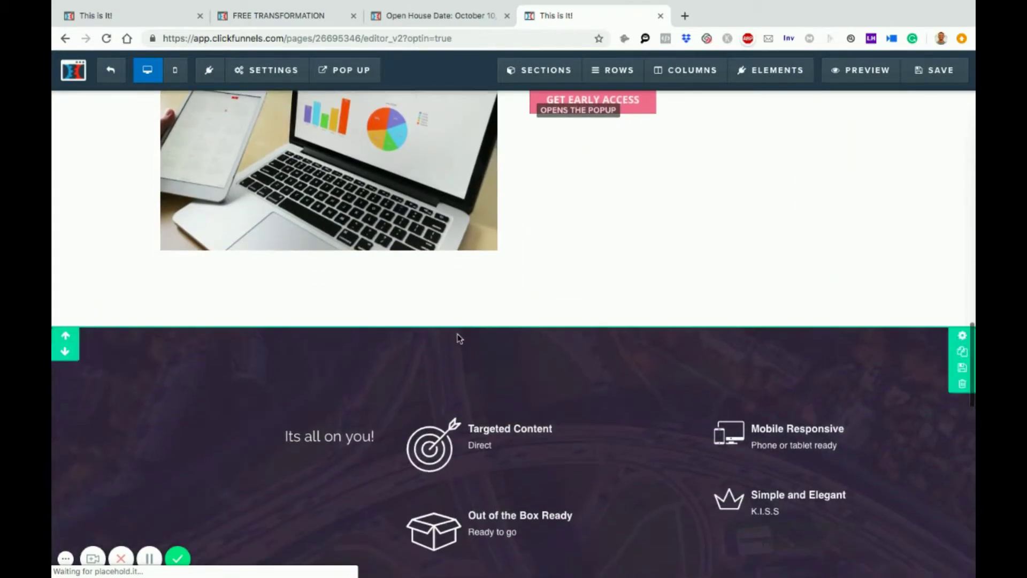
{"action": "scroll", "coordinate": [368, 289], "scroll_direction": "up", "scroll_amount": 2}
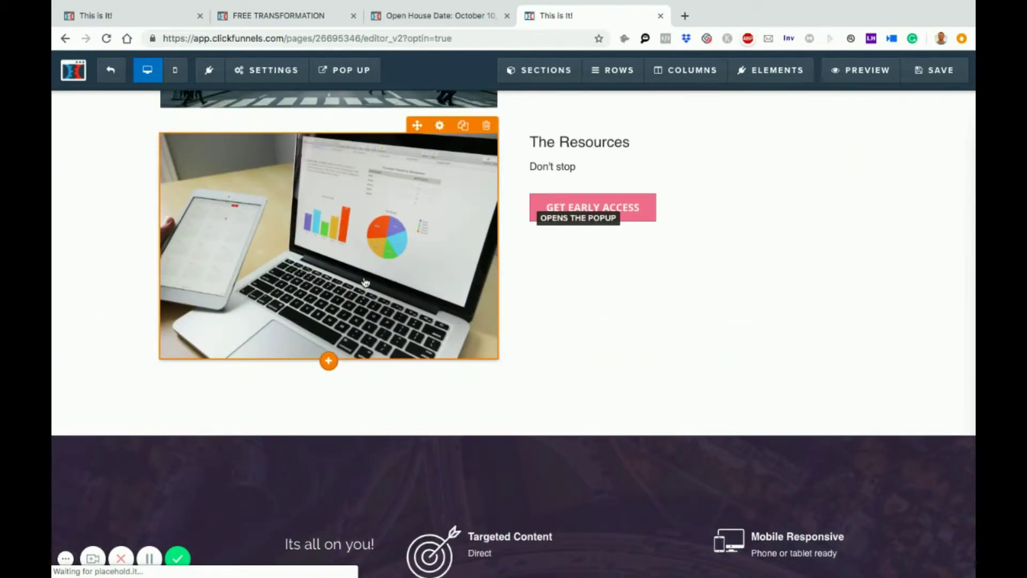
Apply the pill-shaped theme with fully rounded ends to the laptop image beside The Resources.
{"action": "left_click", "coordinate": [366, 282]}
{"action": "left_click", "coordinate": [856, 139]}
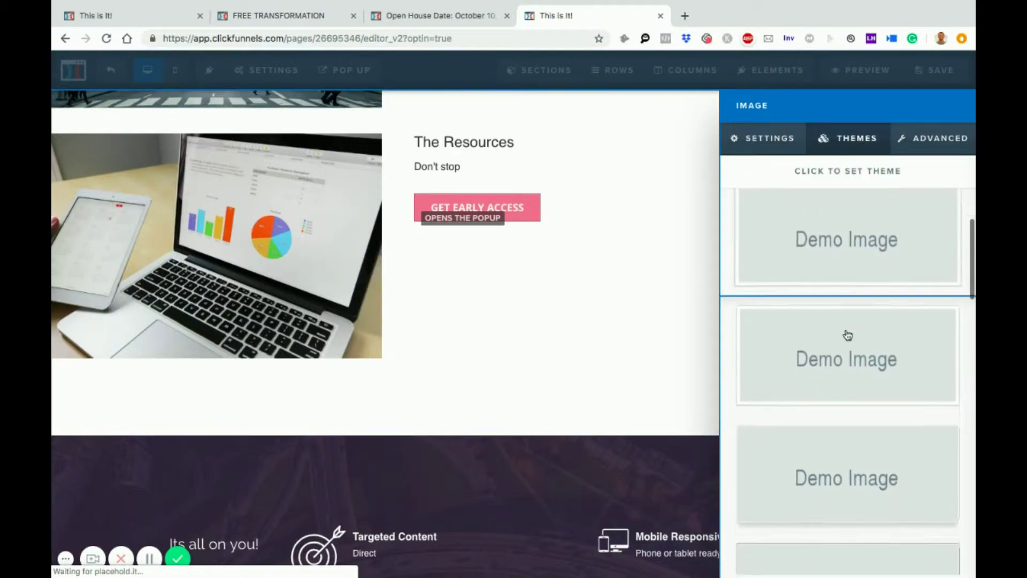
{"action": "scroll", "coordinate": [848, 335], "scroll_direction": "down", "scroll_amount": 3}
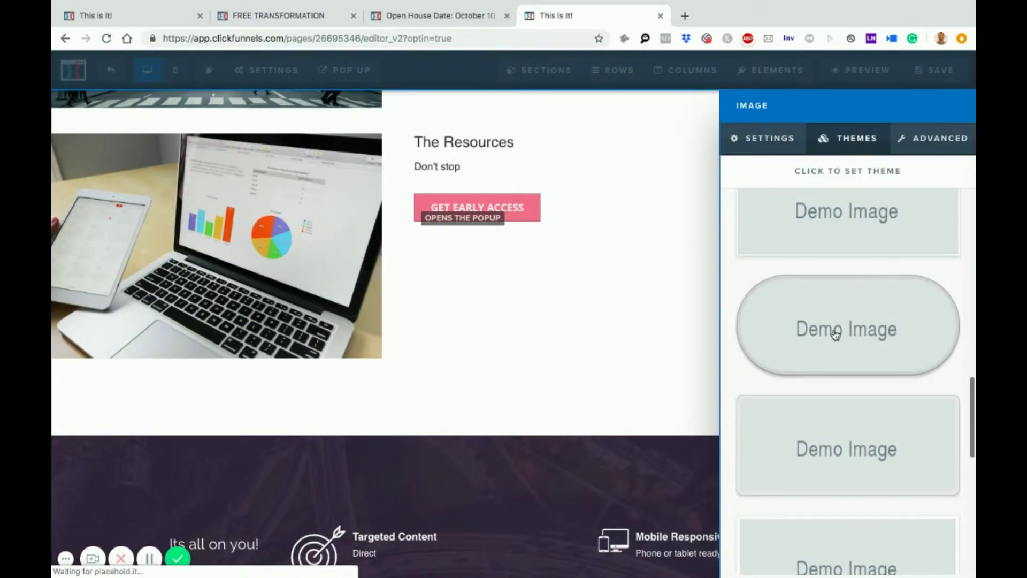
{"action": "left_click", "coordinate": [836, 334]}
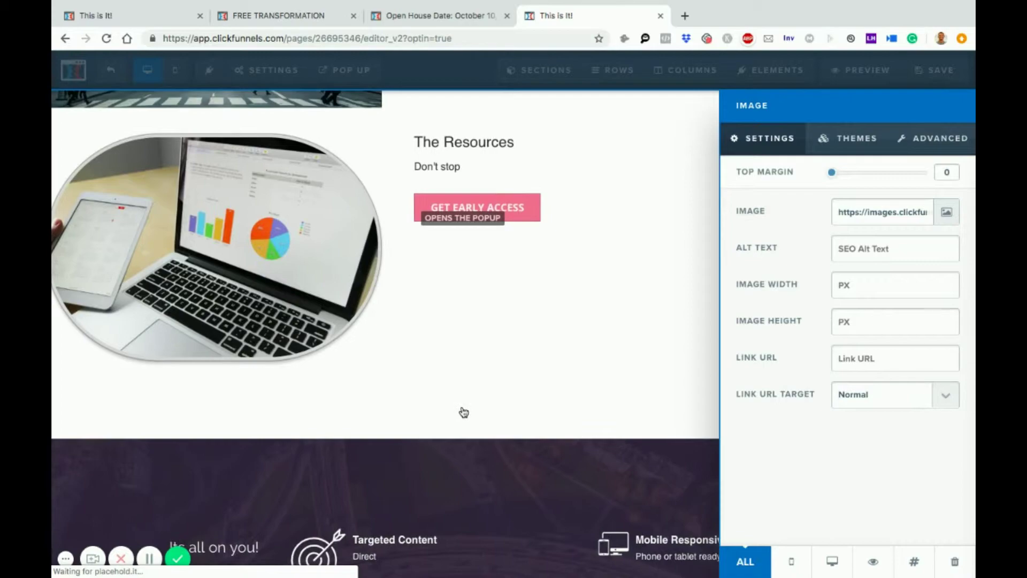
Select and retype the word Content in the Targeted Content heading of the dark feature section.
{"action": "scroll", "coordinate": [462, 409], "scroll_direction": "down", "scroll_amount": 5}
{"action": "left_click", "coordinate": [433, 307]}
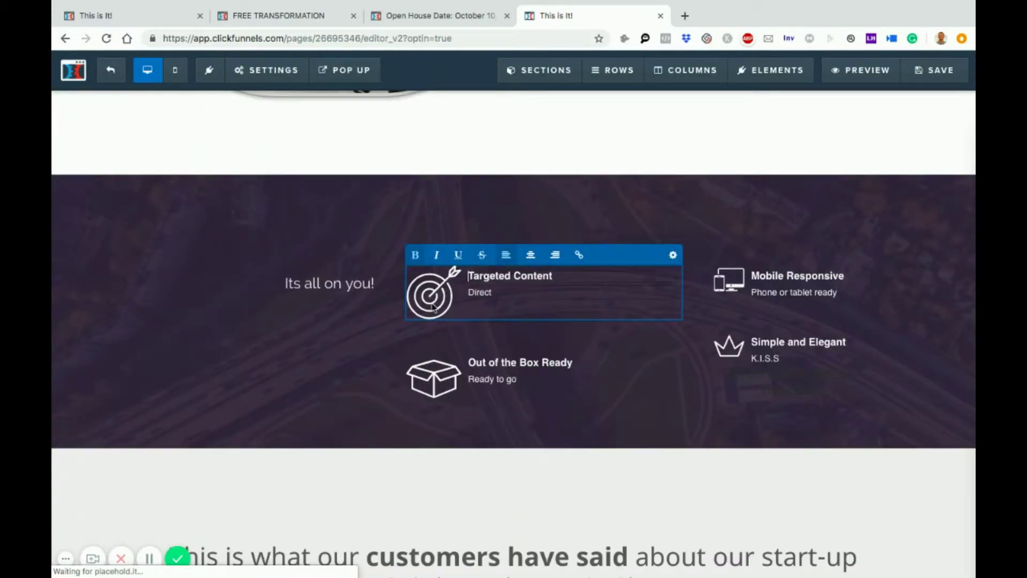
{"action": "double_click", "coordinate": [525, 276]}
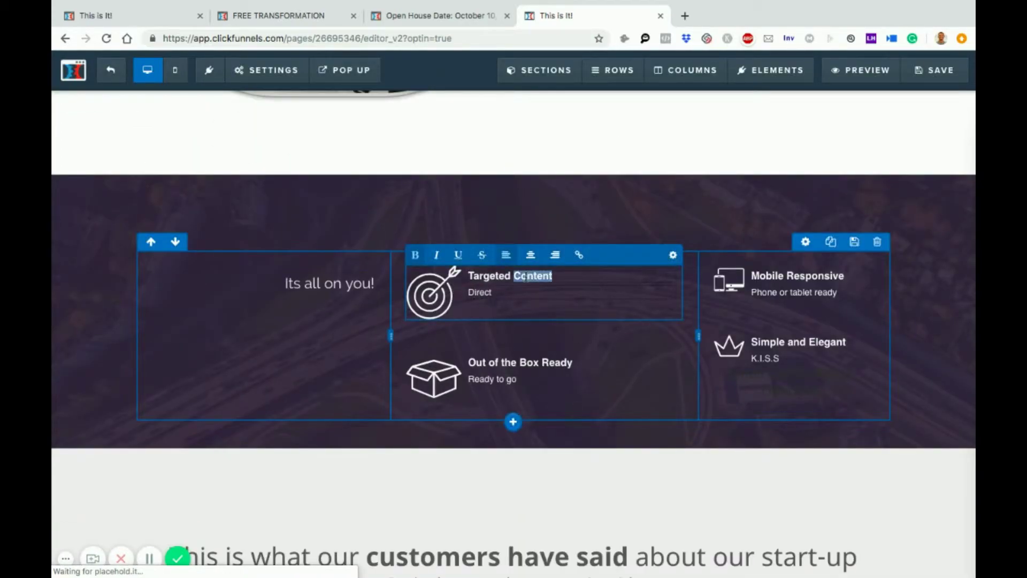
{"action": "type", "text": "Co"}
Look through the page's sections, from the customer testimonial up to the main headline and the feature images.
{"action": "scroll", "coordinate": [568, 383], "scroll_direction": "down", "scroll_amount": 15}
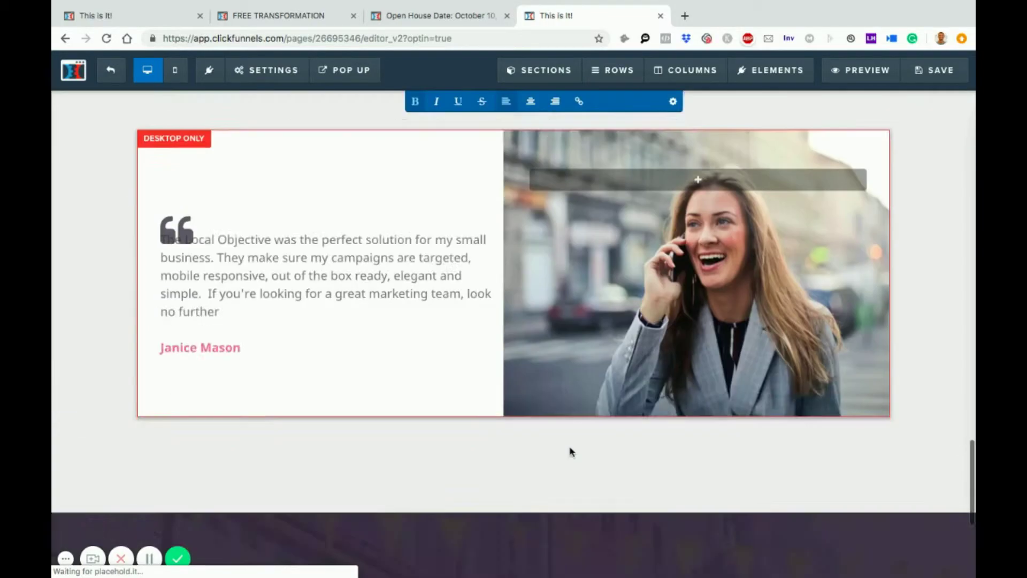
{"action": "scroll", "coordinate": [478, 431], "scroll_direction": "up", "scroll_amount": 8}
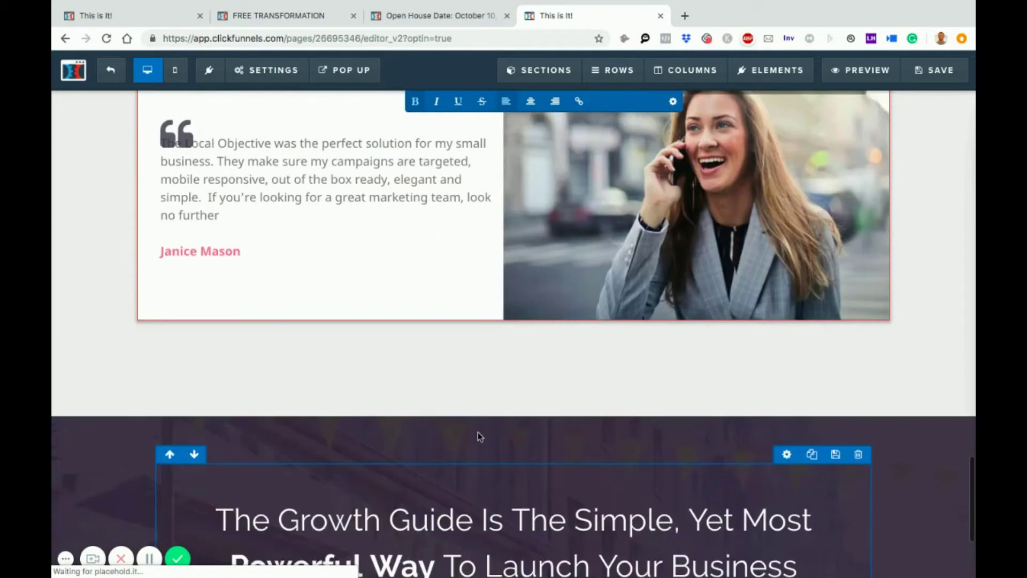
{"action": "scroll", "coordinate": [478, 436], "scroll_direction": "up", "scroll_amount": 10}
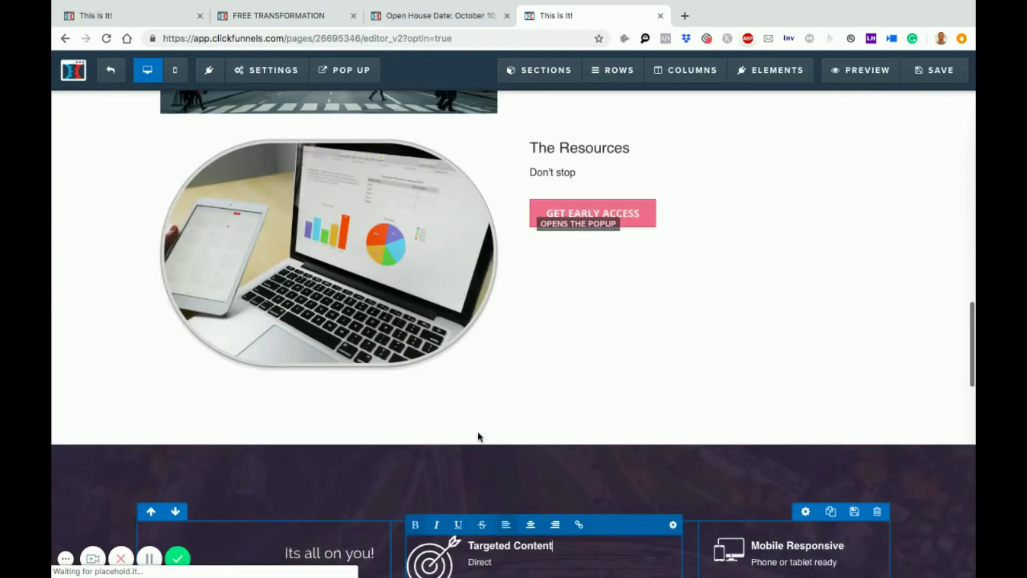
{"action": "scroll", "coordinate": [477, 436], "scroll_direction": "up", "scroll_amount": 5}
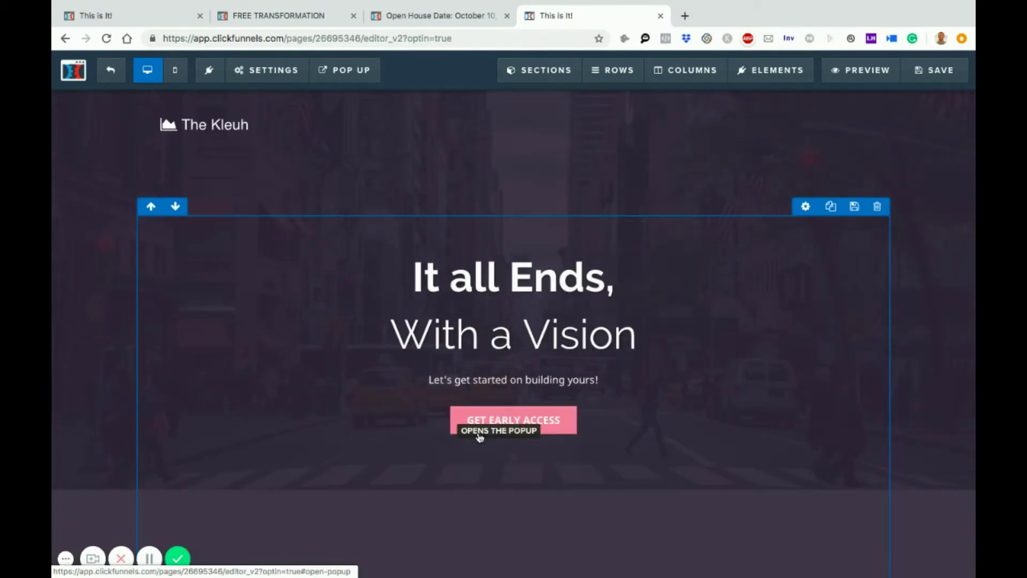
{"action": "scroll", "coordinate": [478, 436], "scroll_direction": "down", "scroll_amount": 5}
{"action": "scroll", "coordinate": [478, 437], "scroll_direction": "down", "scroll_amount": 15}
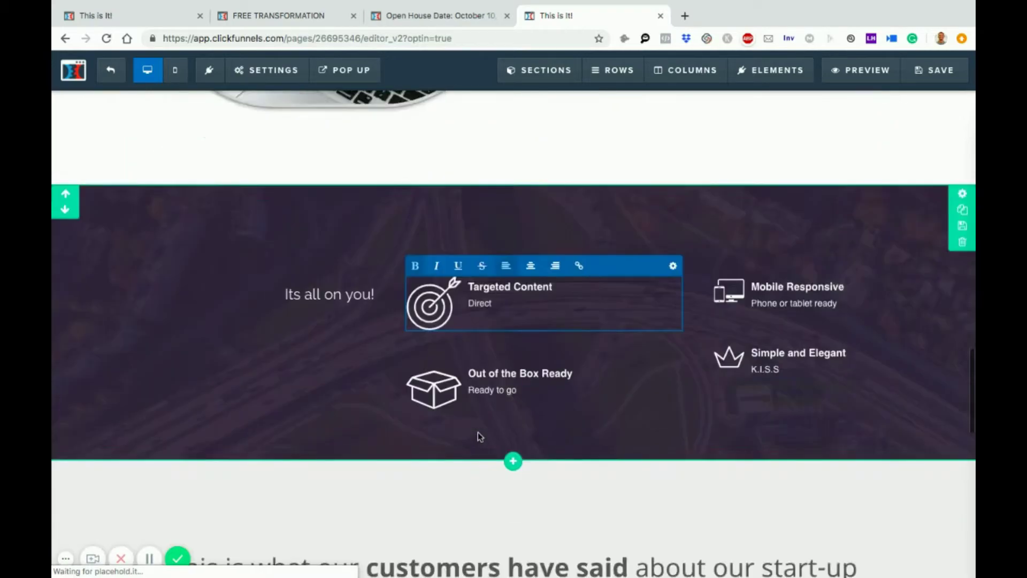
{"action": "scroll", "coordinate": [478, 434], "scroll_direction": "up", "scroll_amount": 20}
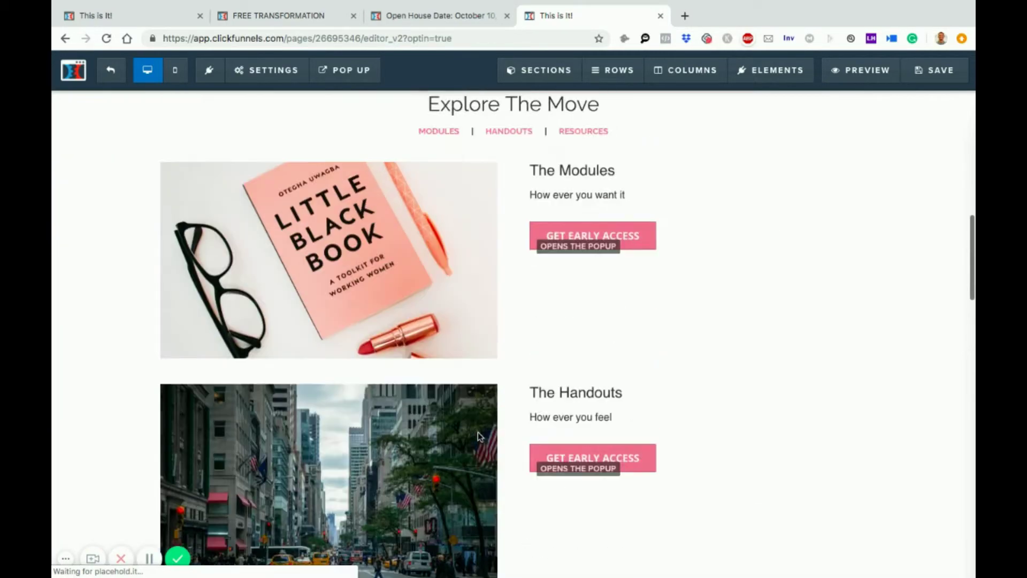
Preview the live opt-in page down to The Handouts, return to the editor and close the preview.
{"action": "left_click", "coordinate": [855, 70]}
{"action": "scroll", "coordinate": [629, 300], "scroll_direction": "down", "scroll_amount": 2}
{"action": "scroll", "coordinate": [629, 300], "scroll_direction": "down", "scroll_amount": 15}
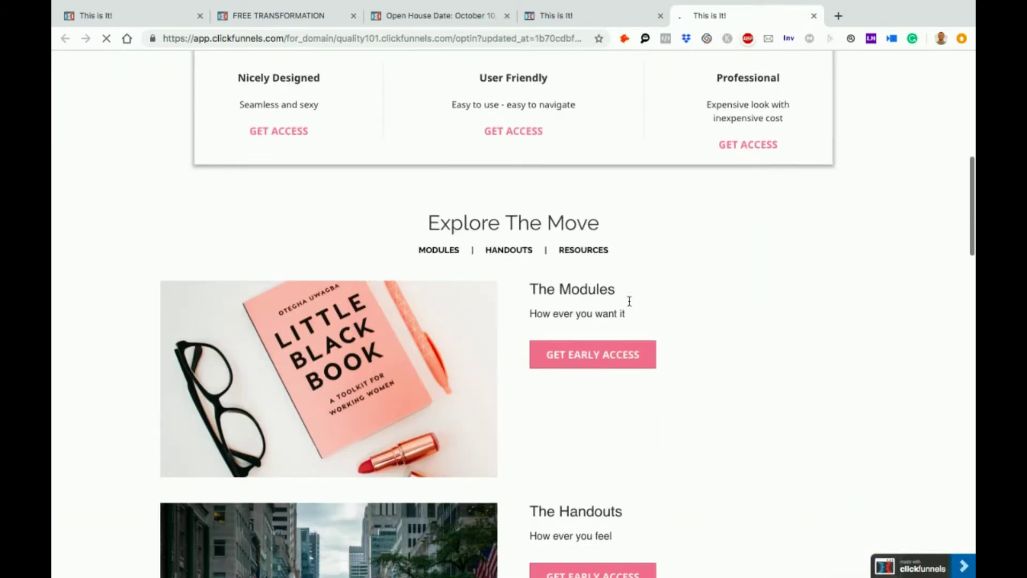
{"action": "scroll", "coordinate": [629, 301], "scroll_direction": "up", "scroll_amount": 15}
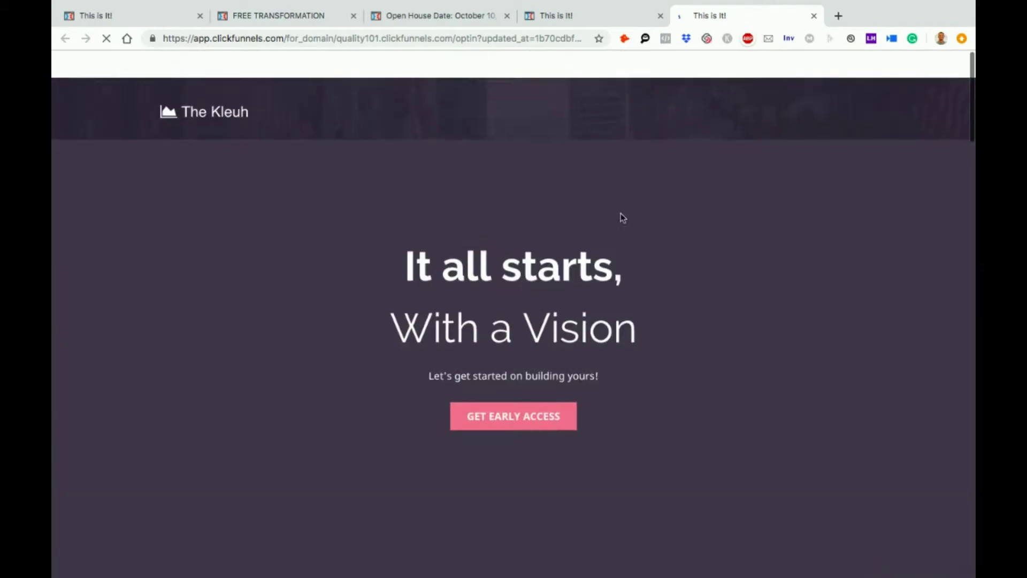
{"action": "left_click", "coordinate": [571, 16]}
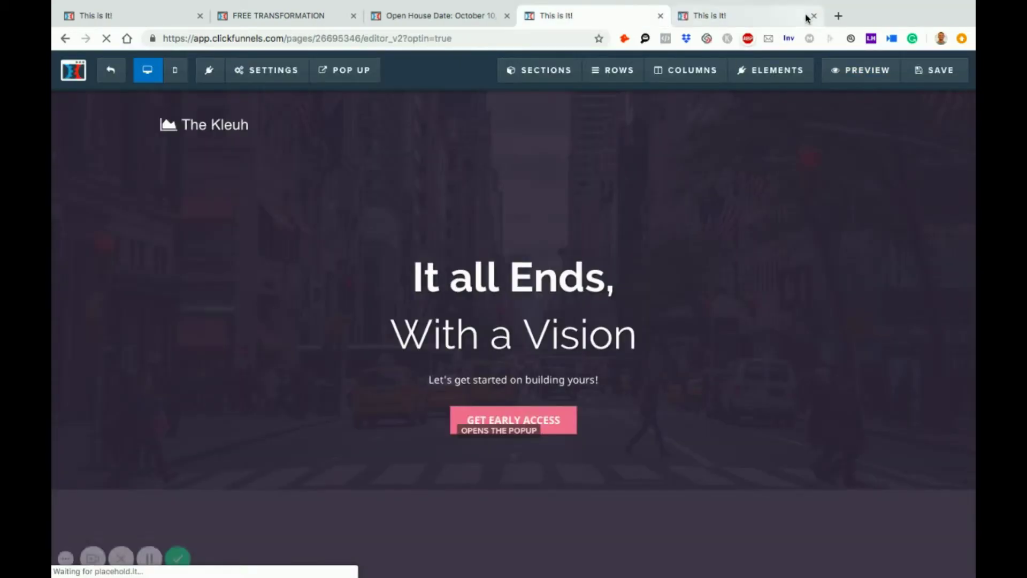
{"action": "left_click", "coordinate": [814, 16]}
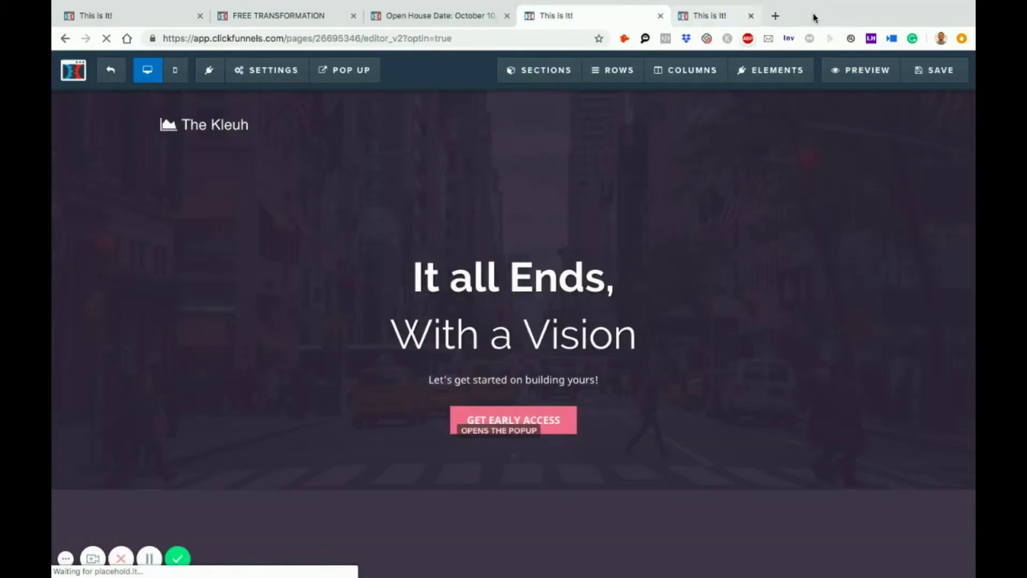
View the auto-responder integrations available in the page's email integration settings, leaving none selected.
{"action": "left_click", "coordinate": [277, 73]}
{"action": "left_click", "coordinate": [276, 101]}
{"action": "left_click", "coordinate": [899, 258]}
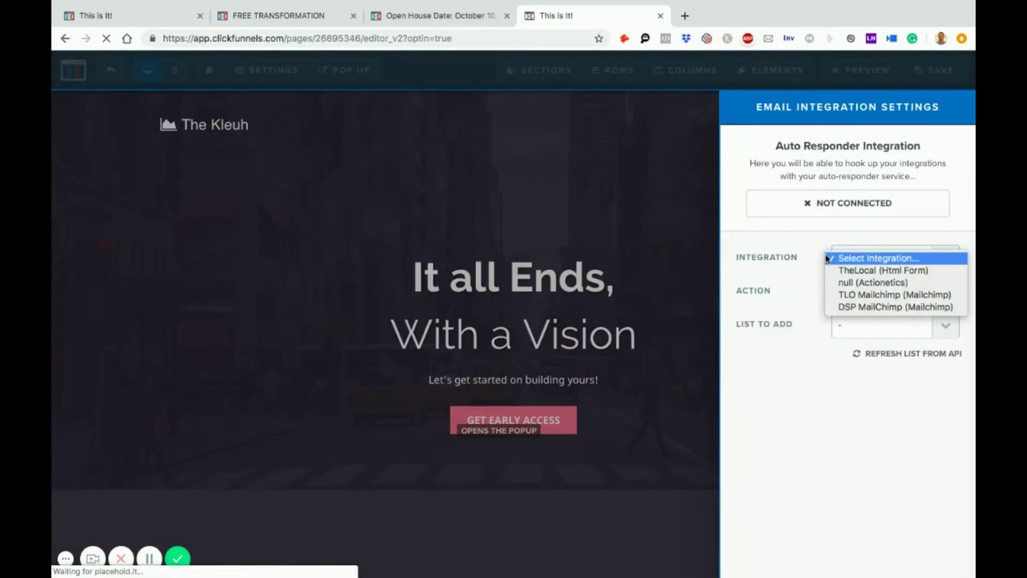
{"action": "left_click", "coordinate": [767, 270]}
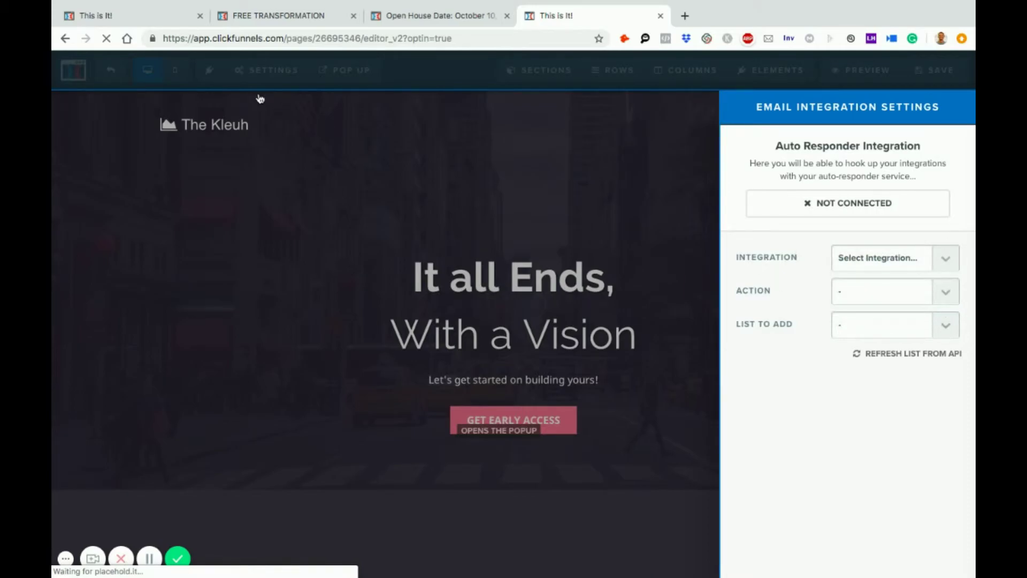
{"action": "left_click", "coordinate": [292, 167]}
{"action": "scroll", "coordinate": [268, 242], "scroll_direction": "down", "scroll_amount": 7}
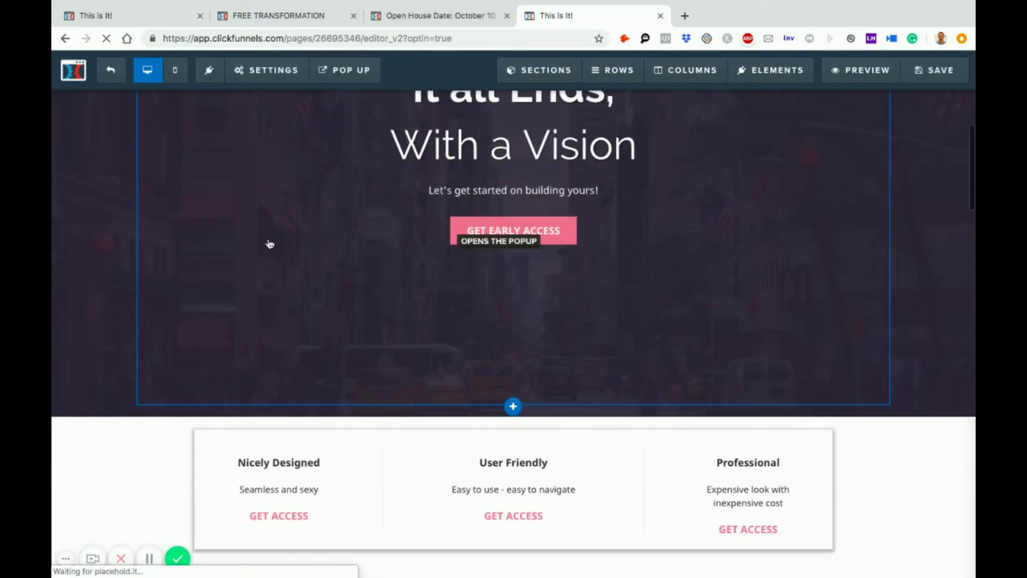
{"action": "scroll", "coordinate": [410, 333], "scroll_direction": "down", "scroll_amount": 15}
{"action": "scroll", "coordinate": [443, 402], "scroll_direction": "up", "scroll_amount": 10}
{"action": "scroll", "coordinate": [443, 400], "scroll_direction": "up", "scroll_amount": 10}
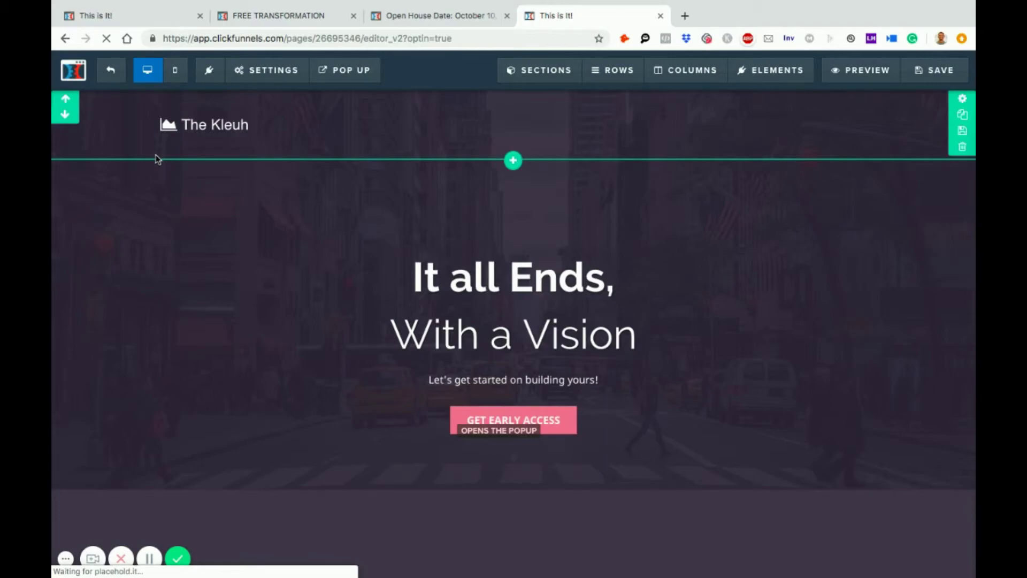
View the page's tracking code editor for header and footer code and close it without adding code.
{"action": "left_click", "coordinate": [268, 69]}
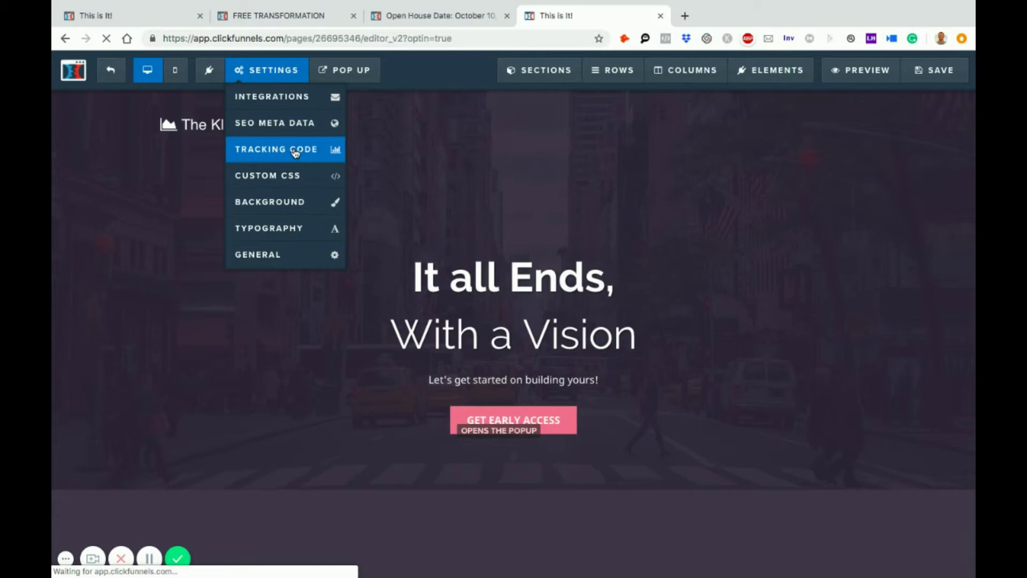
{"action": "left_click", "coordinate": [295, 153]}
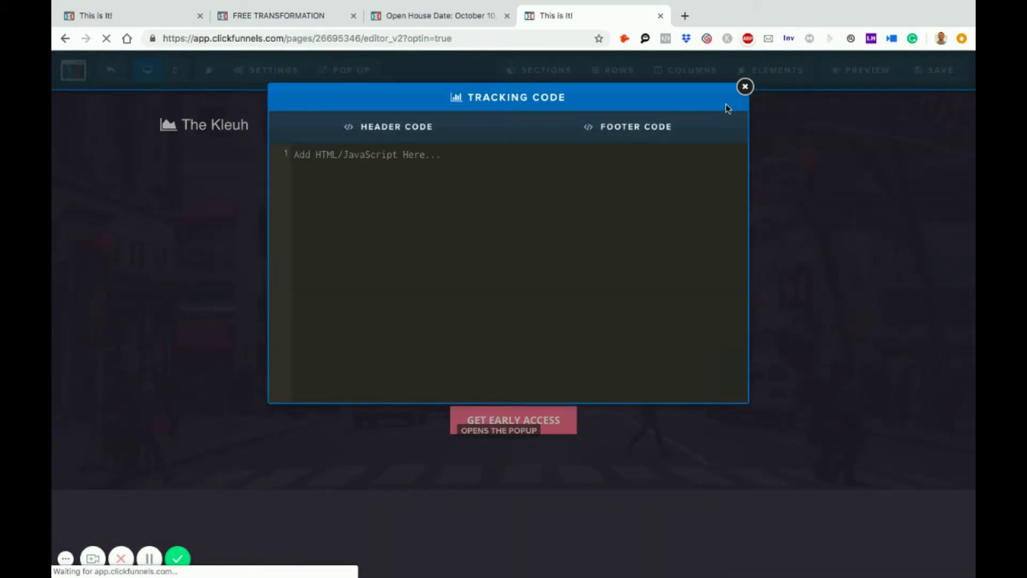
{"action": "left_click", "coordinate": [745, 87]}
Review the page's SEO meta data, including title, description, keywords and search preview, and look over the other page settings.
{"action": "left_click", "coordinate": [274, 75]}
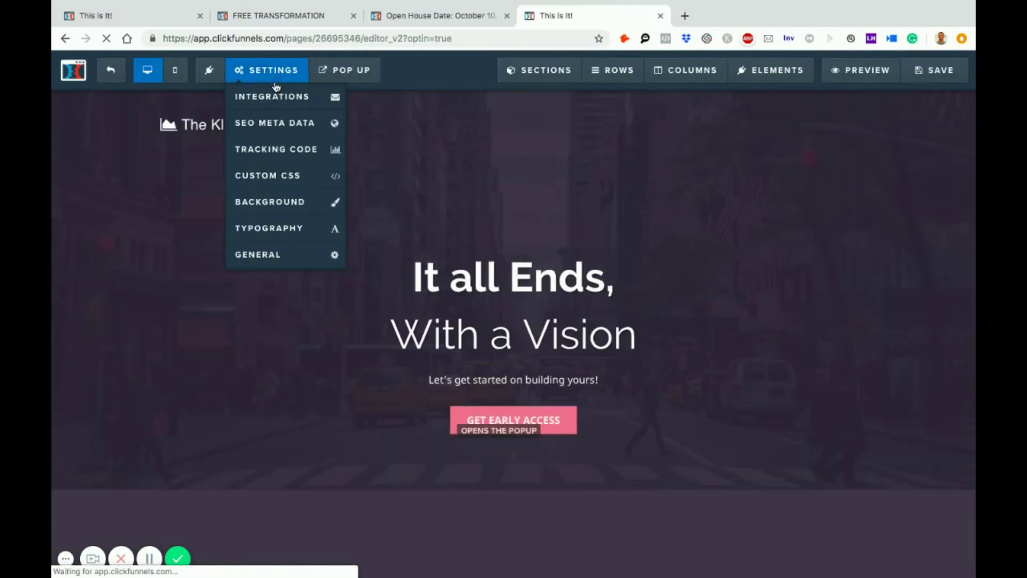
{"action": "left_click", "coordinate": [287, 130]}
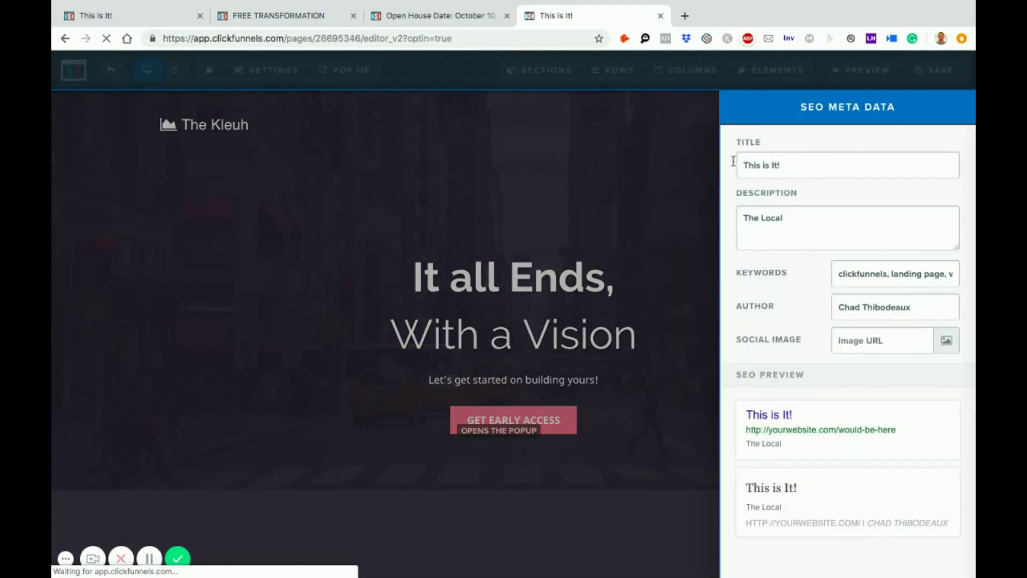
{"action": "left_click", "coordinate": [557, 170]}
{"action": "left_click", "coordinate": [281, 75]}
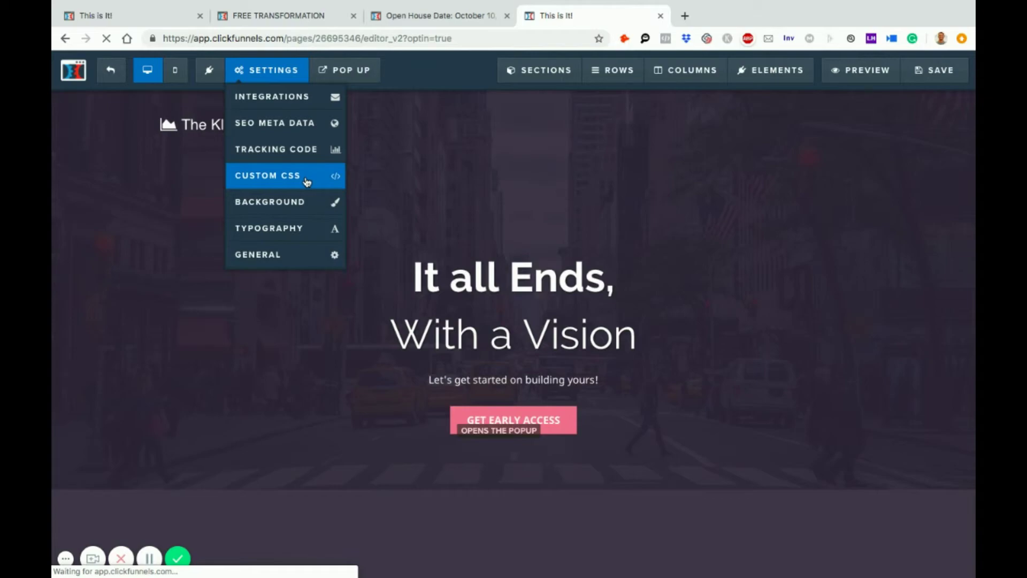
Switch the editor to the mobile preview and look through the page's phone layout.
{"action": "left_click", "coordinate": [175, 70]}
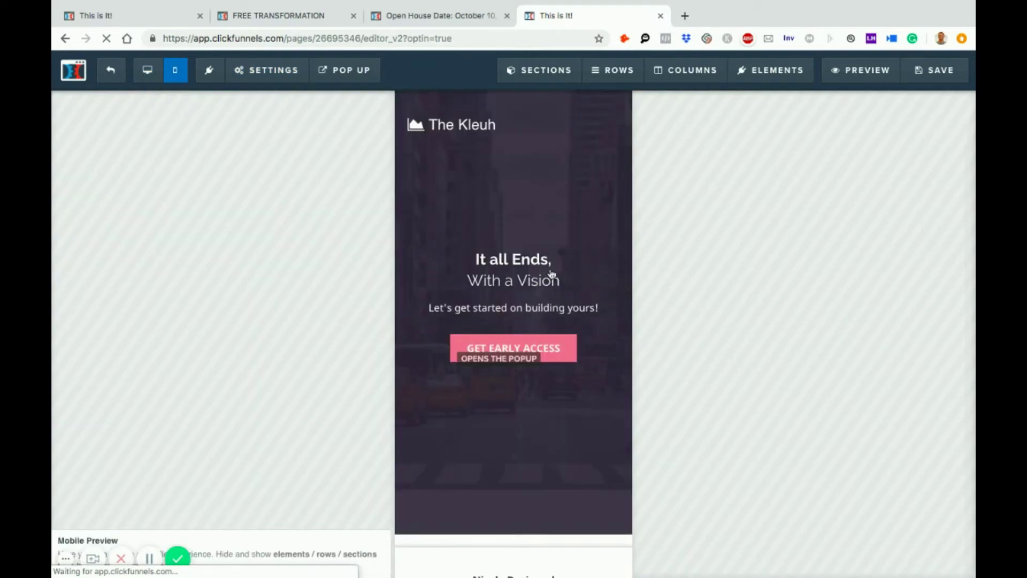
{"action": "scroll", "coordinate": [552, 274], "scroll_direction": "down", "scroll_amount": 3}
{"action": "scroll", "coordinate": [552, 274], "scroll_direction": "down", "scroll_amount": 15}
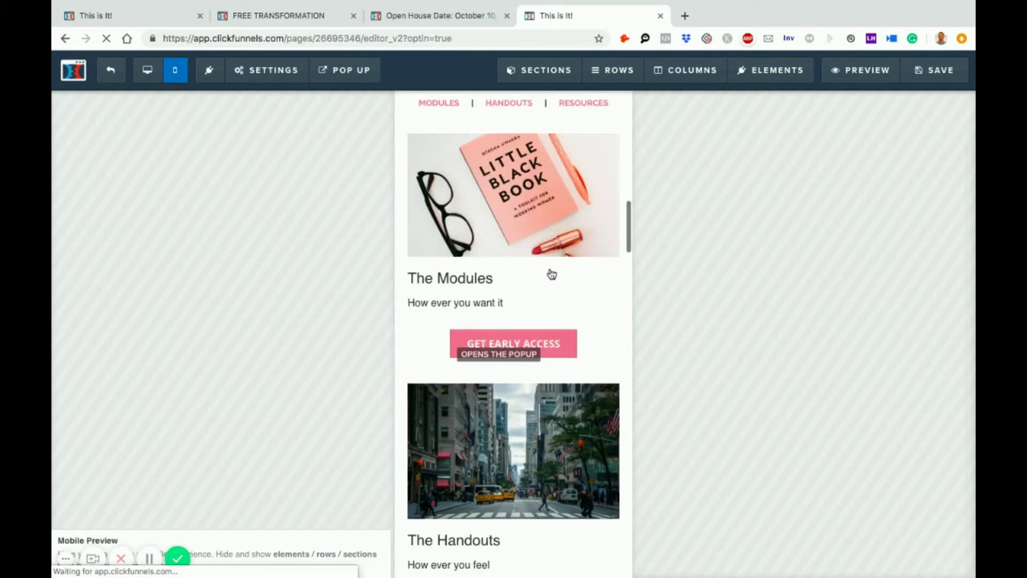
{"action": "scroll", "coordinate": [551, 274], "scroll_direction": "down", "scroll_amount": 3}
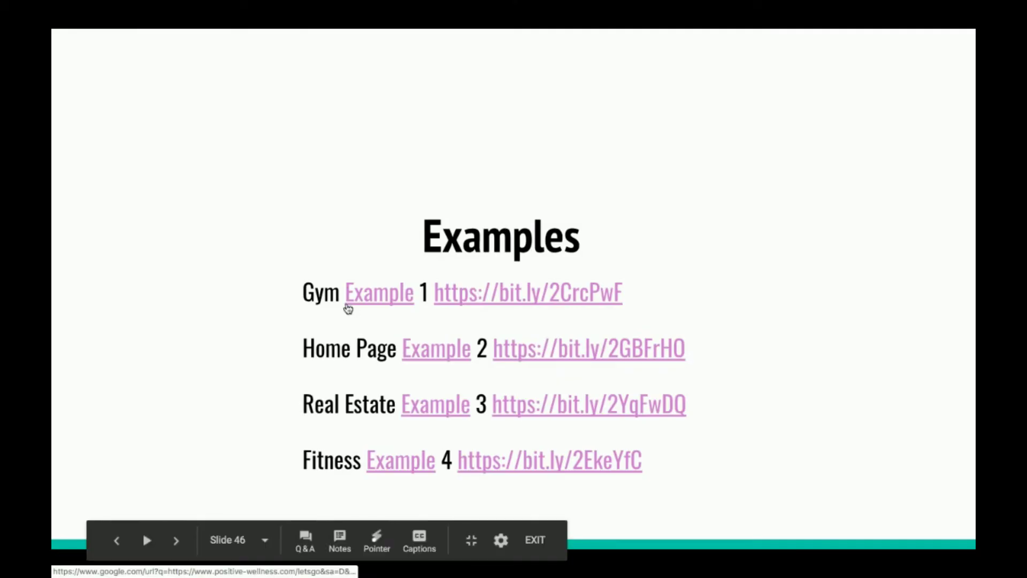
Advance the slide presentation from the Examples slide to the next slide.
{"action": "key", "text": "Right"}
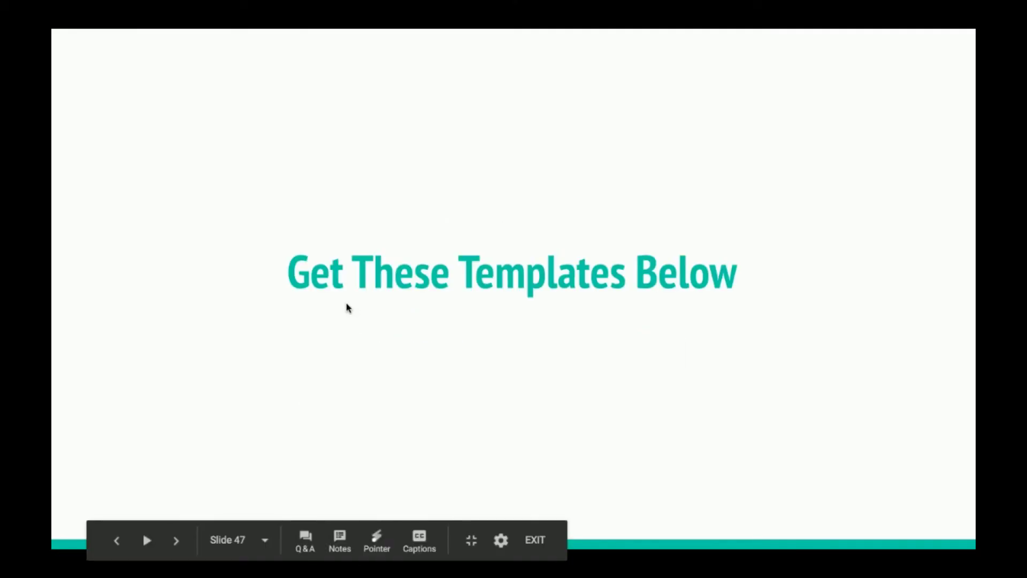